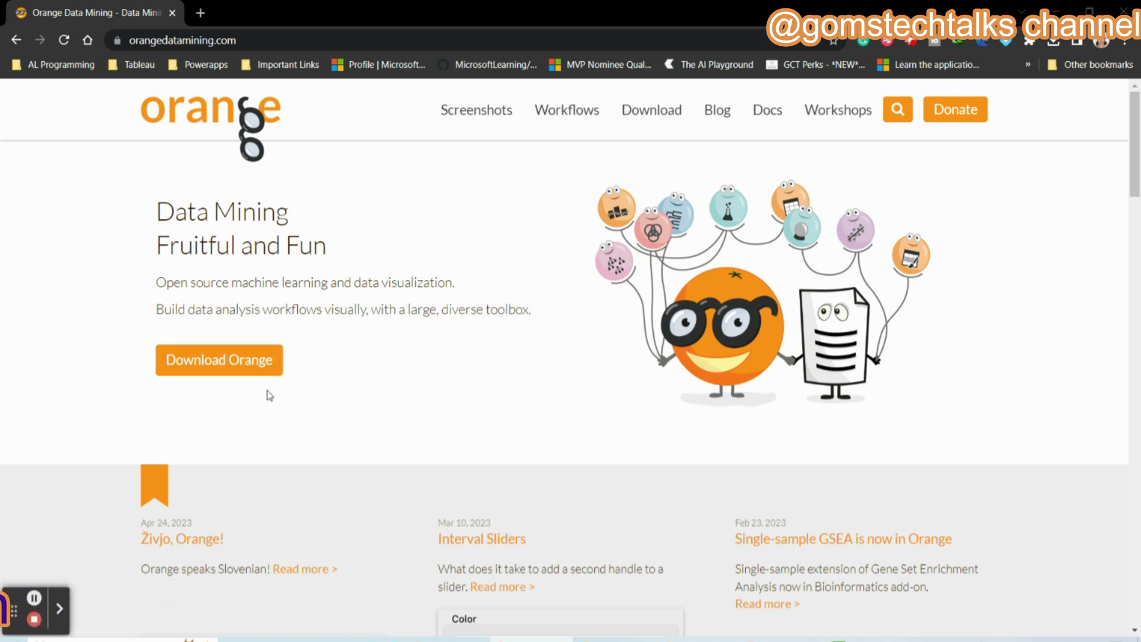
Open the download page from the Orange homepage and request the Orange 3.35.0 installer for Windows.
{"action": "left_click", "coordinate": [181, 46]}
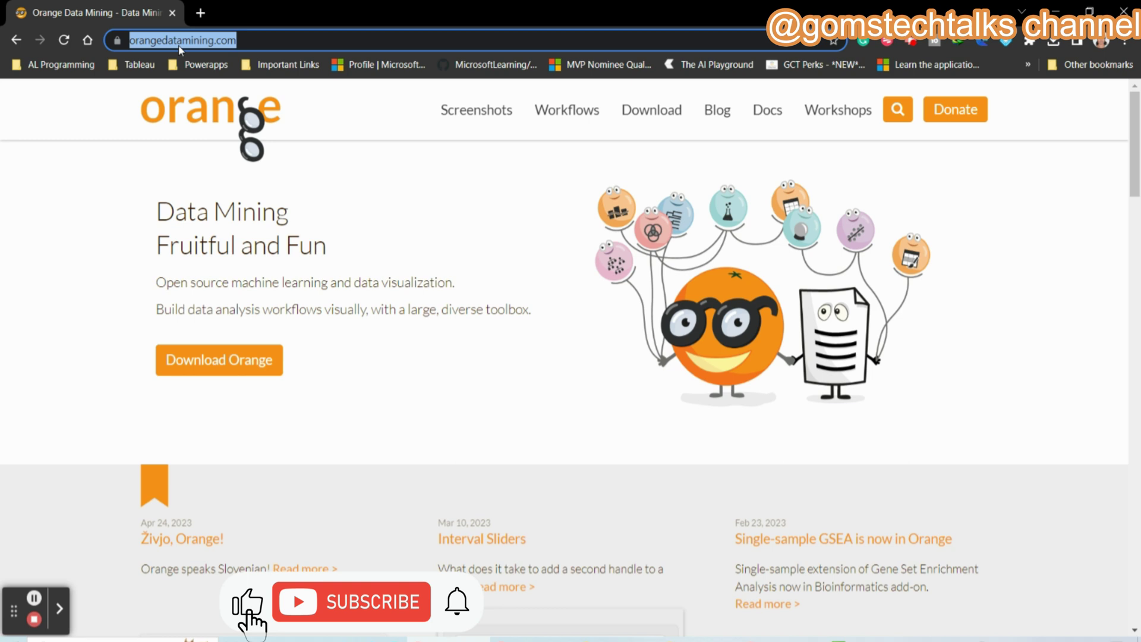
{"action": "left_click", "coordinate": [359, 383]}
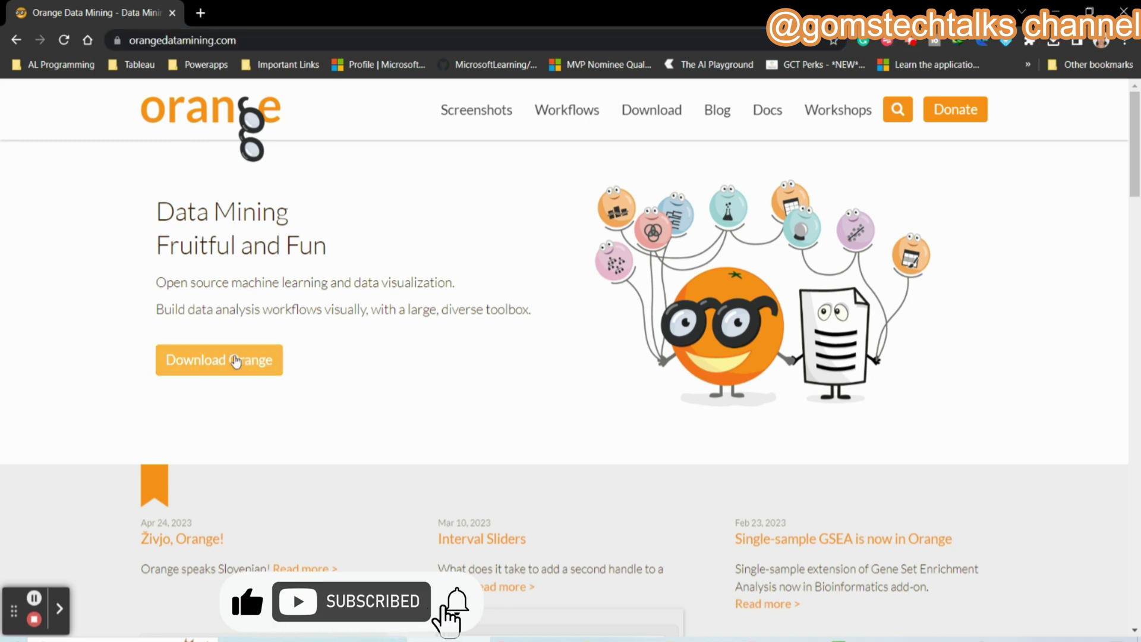
{"action": "left_click", "coordinate": [236, 361]}
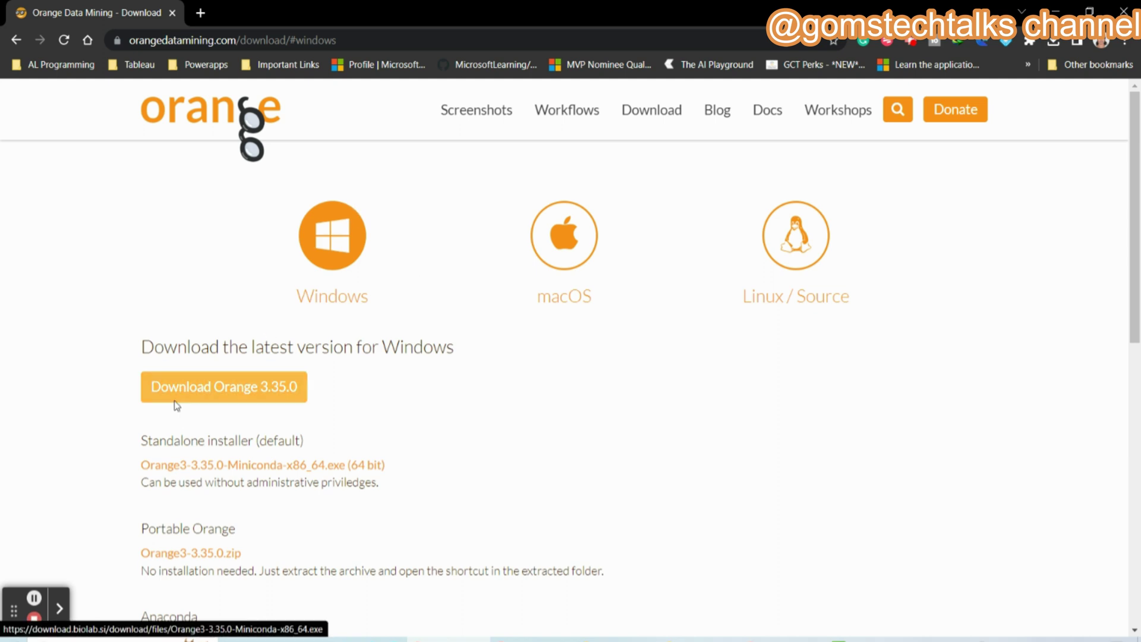
{"action": "left_click", "coordinate": [222, 389]}
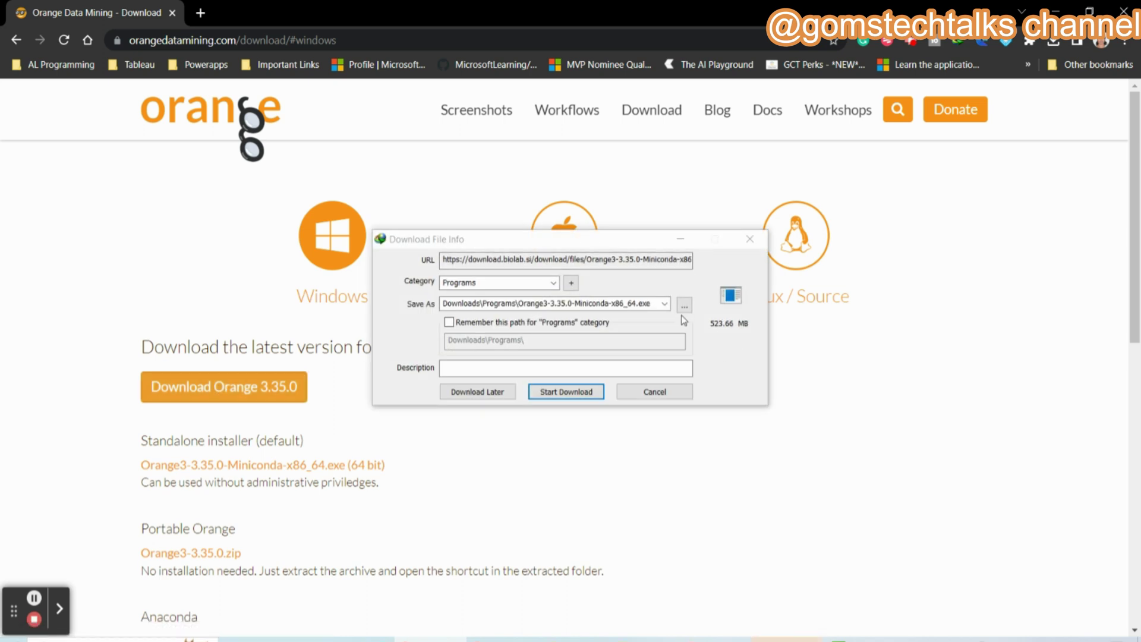
Choose a folder on the D: drive for the Orange installer and start the download, minimising its progress window.
{"action": "key", "text": "Return"}
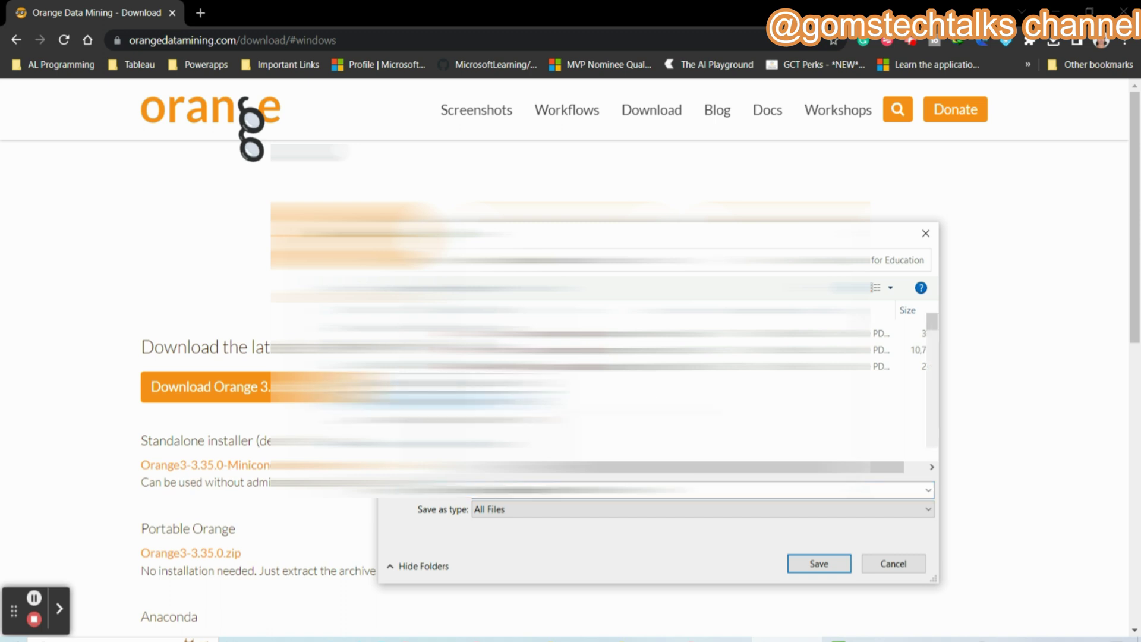
{"action": "left_click", "coordinate": [595, 386]}
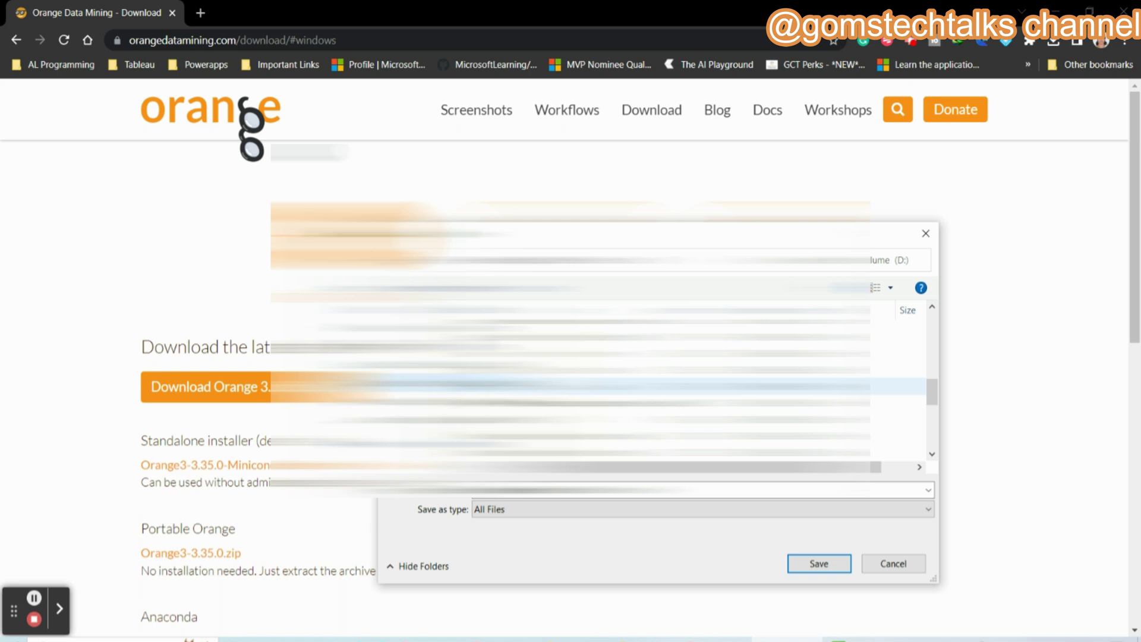
{"action": "key", "text": "Return"}
{"action": "key", "text": "BackSpace"}
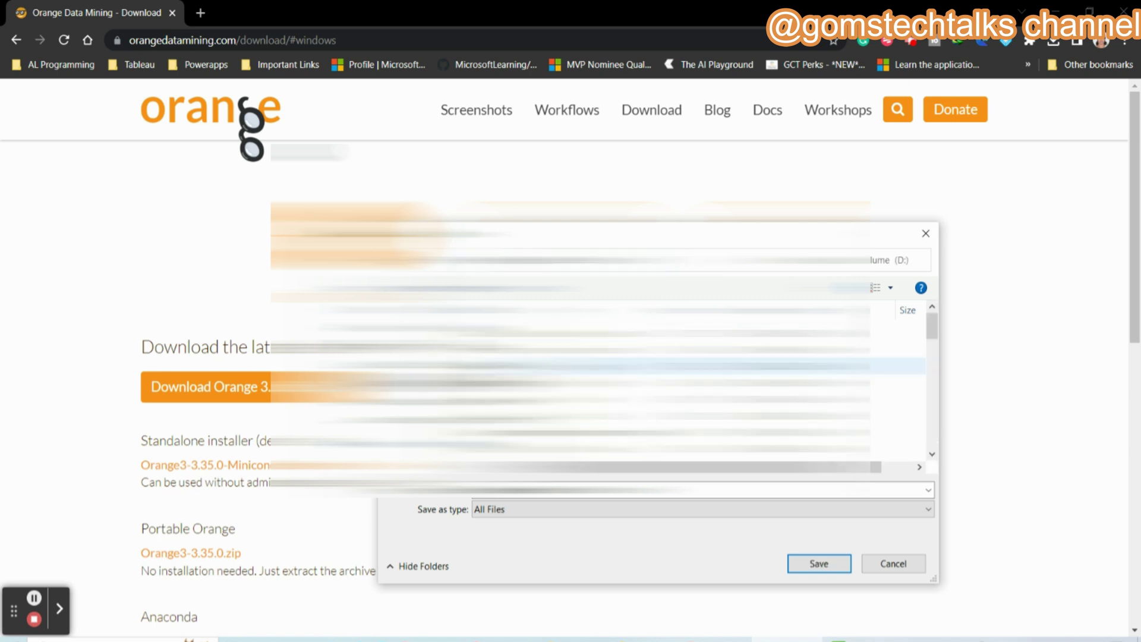
{"action": "scroll", "coordinate": [594, 380], "scroll_direction": "down", "scroll_amount": 3}
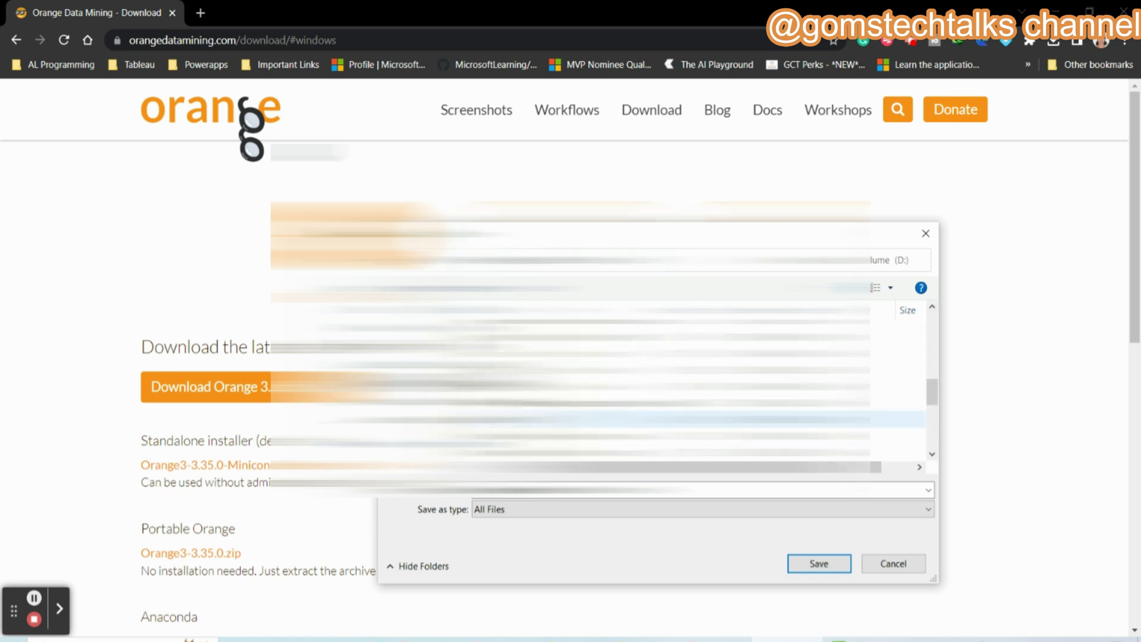
{"action": "key", "text": "Up"}
{"action": "key", "text": "Up"}
{"action": "key", "text": "Up"}
{"action": "key", "text": "Return"}
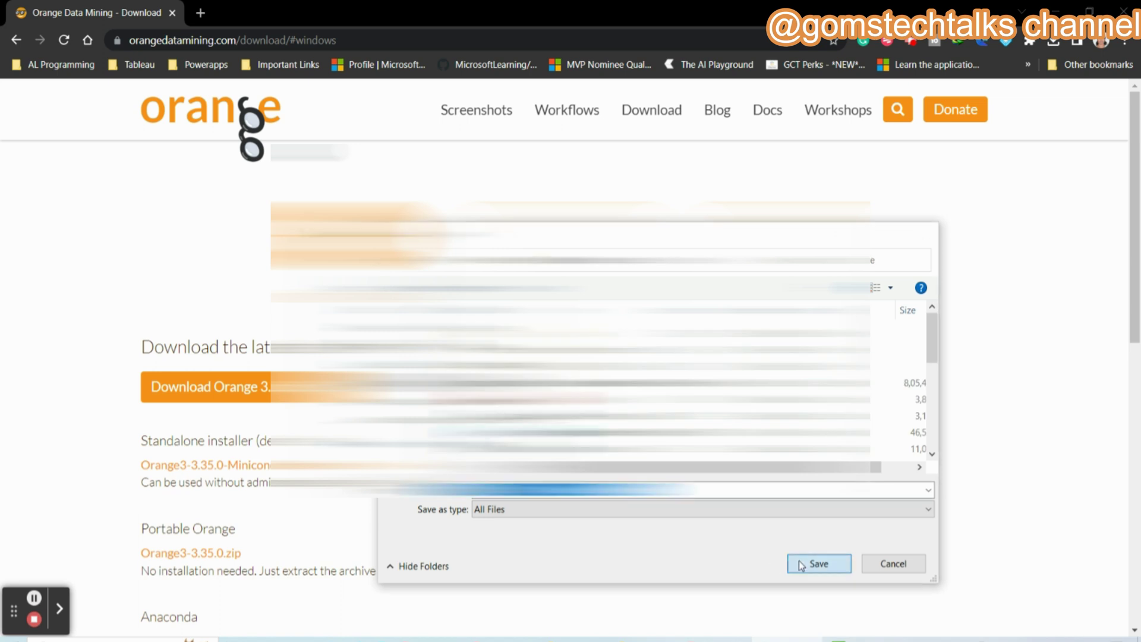
{"action": "left_click", "coordinate": [814, 563]}
{"action": "left_click", "coordinate": [563, 390]}
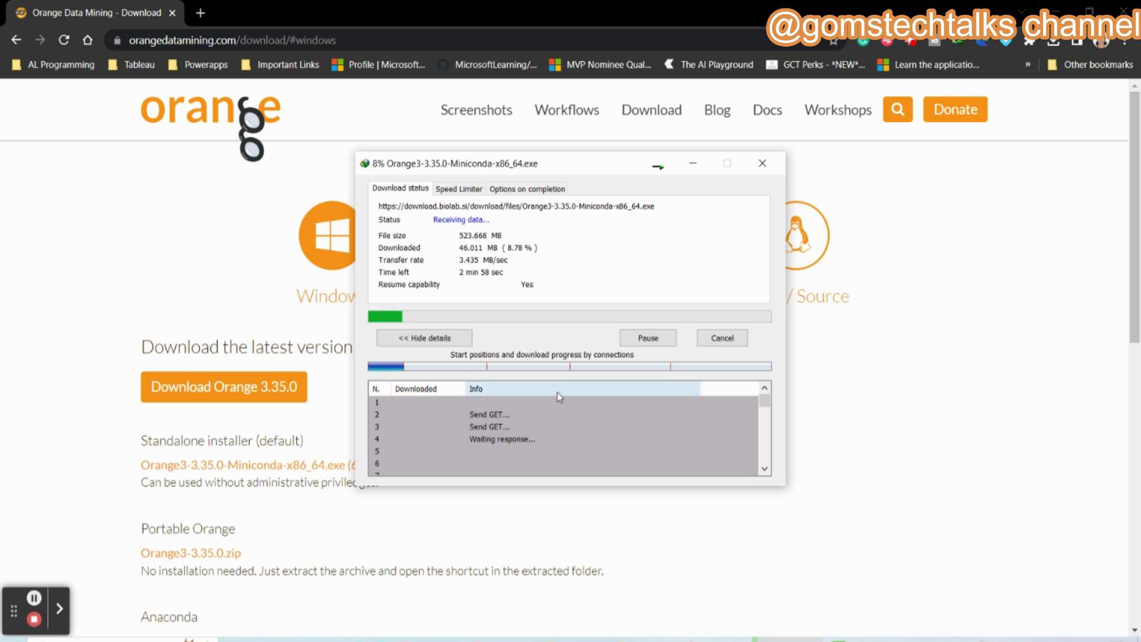
{"action": "left_click", "coordinate": [693, 164]}
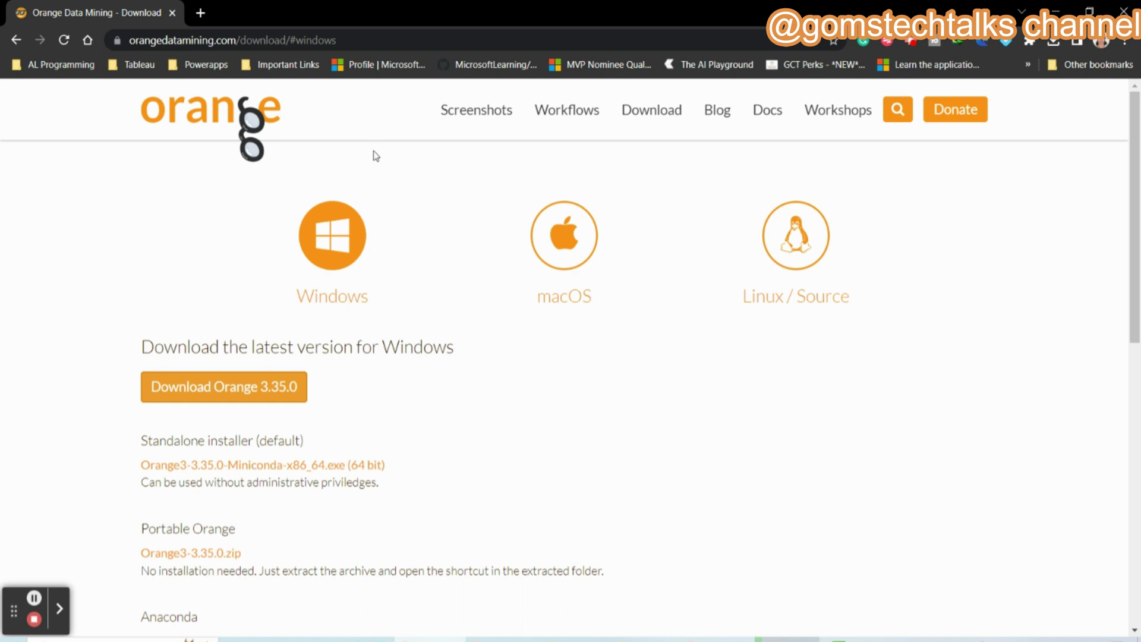
Browse the website's Screenshots gallery and view the enlarged File widget and two-dimensional Paint Data examples.
{"action": "left_click", "coordinate": [453, 120]}
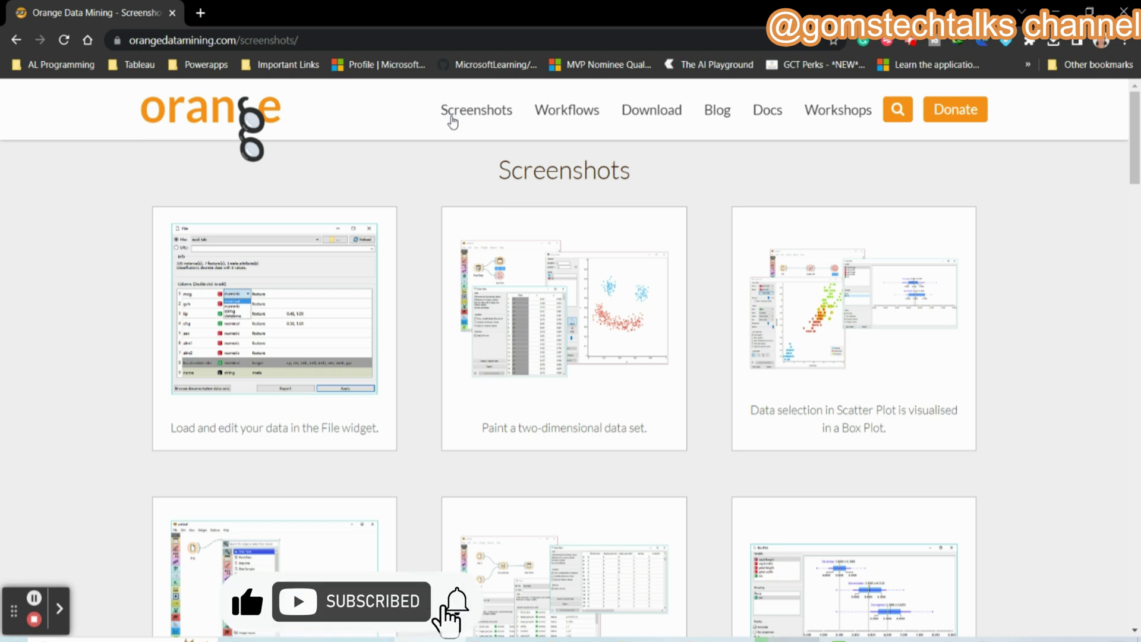
{"action": "scroll", "coordinate": [573, 361], "scroll_direction": "down", "scroll_amount": 20}
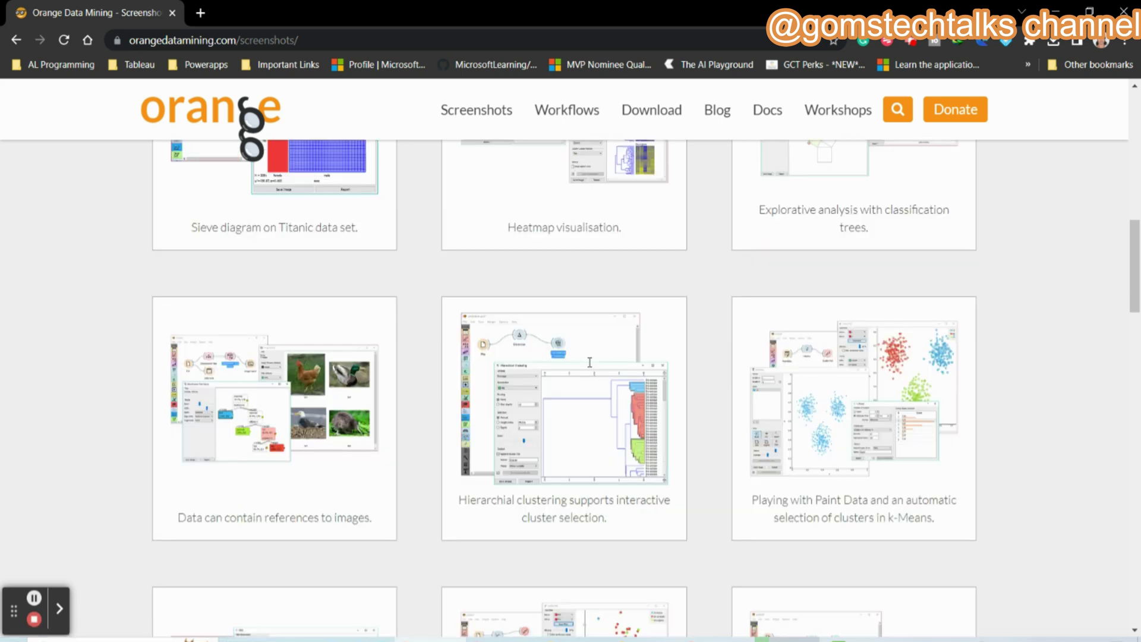
{"action": "scroll", "coordinate": [573, 359], "scroll_direction": "down", "scroll_amount": 10}
{"action": "scroll", "coordinate": [571, 357], "scroll_direction": "up", "scroll_amount": 20}
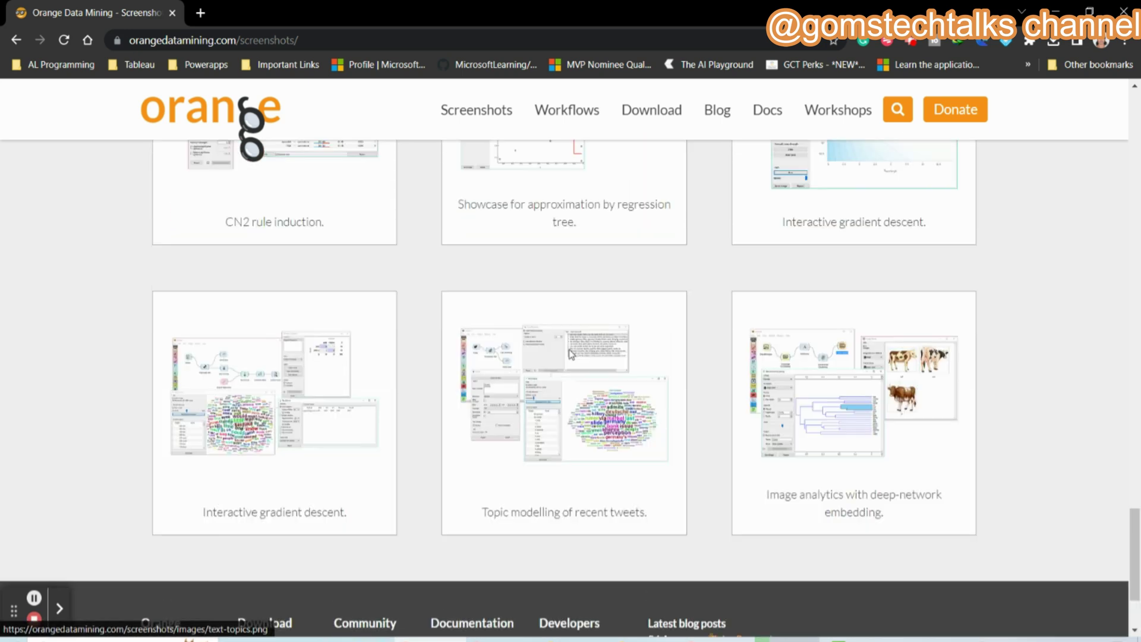
{"action": "scroll", "coordinate": [570, 356], "scroll_direction": "up", "scroll_amount": 7}
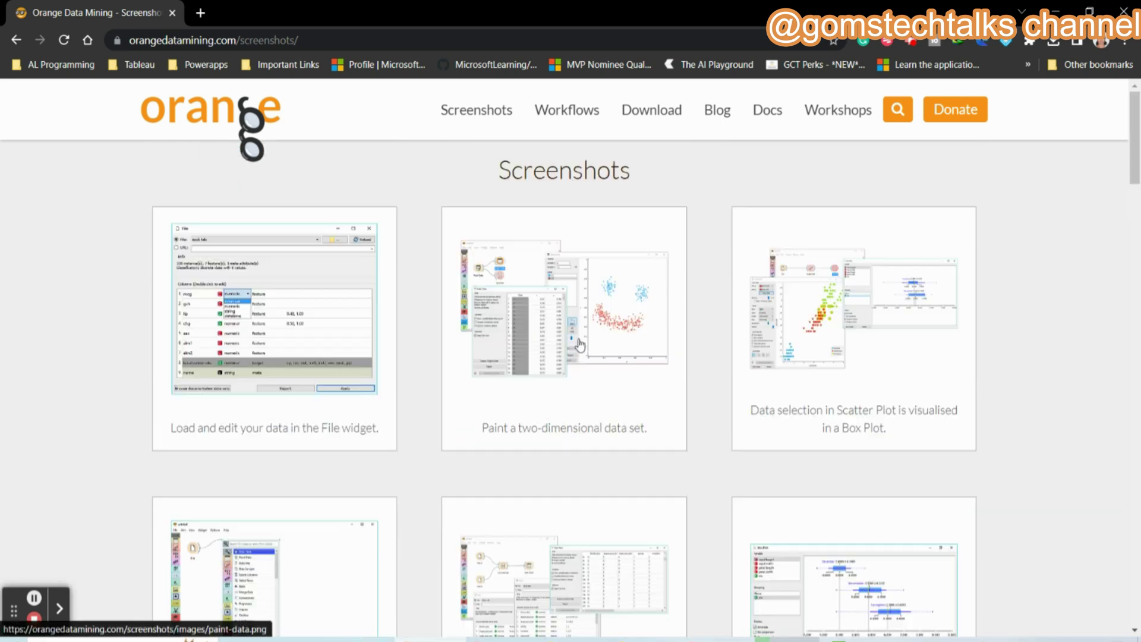
{"action": "left_click", "coordinate": [305, 339]}
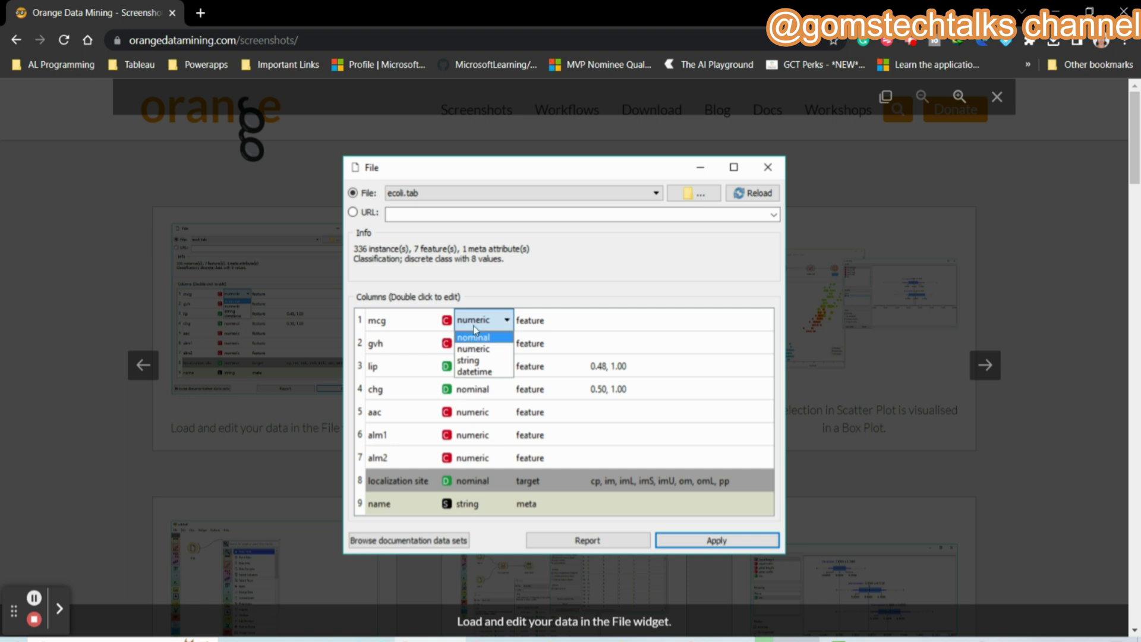
{"action": "left_click", "coordinate": [985, 365]}
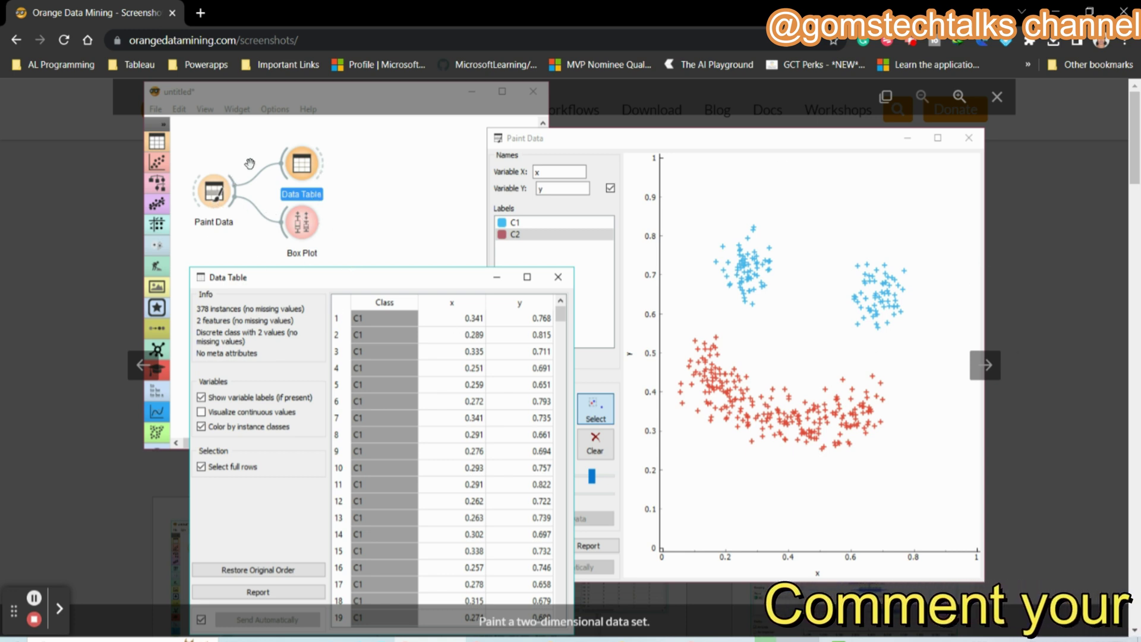
Circle the Paint Data, Data Table and Box Plot widgets with the red annotation pen, and clear the marks.
{"action": "left_click", "coordinate": [60, 608]}
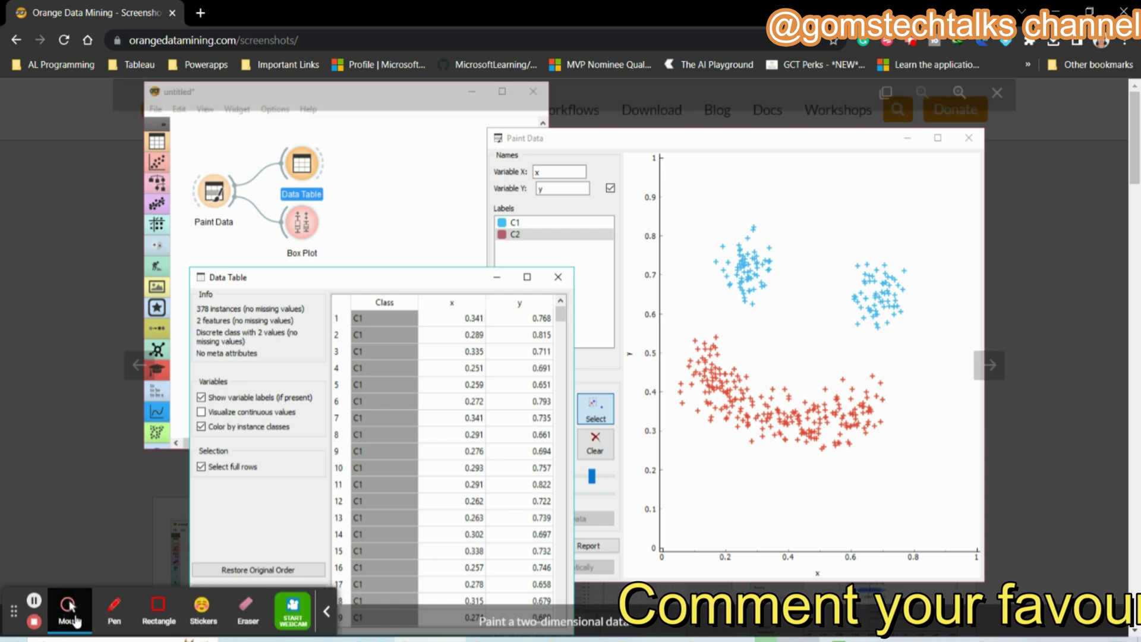
{"action": "left_click", "coordinate": [114, 608]}
{"action": "mouse_move", "coordinate": [273, 133]}
{"action": "left_mouse_down"}
{"action": "mouse_move", "coordinate": [163, 235]}
{"action": "mouse_move", "coordinate": [348, 190]}
{"action": "mouse_move", "coordinate": [234, 103]}
{"action": "left_mouse_up"}
{"action": "mouse_move", "coordinate": [232, 148]}
{"action": "left_mouse_down"}
{"action": "mouse_move", "coordinate": [170, 229]}
{"action": "mouse_move", "coordinate": [256, 161]}
{"action": "mouse_move", "coordinate": [330, 143]}
{"action": "mouse_move", "coordinate": [290, 202]}
{"action": "mouse_move", "coordinate": [392, 226]}
{"action": "left_mouse_up"}
{"action": "left_click_drag", "start_coordinate": [392, 225], "coordinate": [277, 261]}
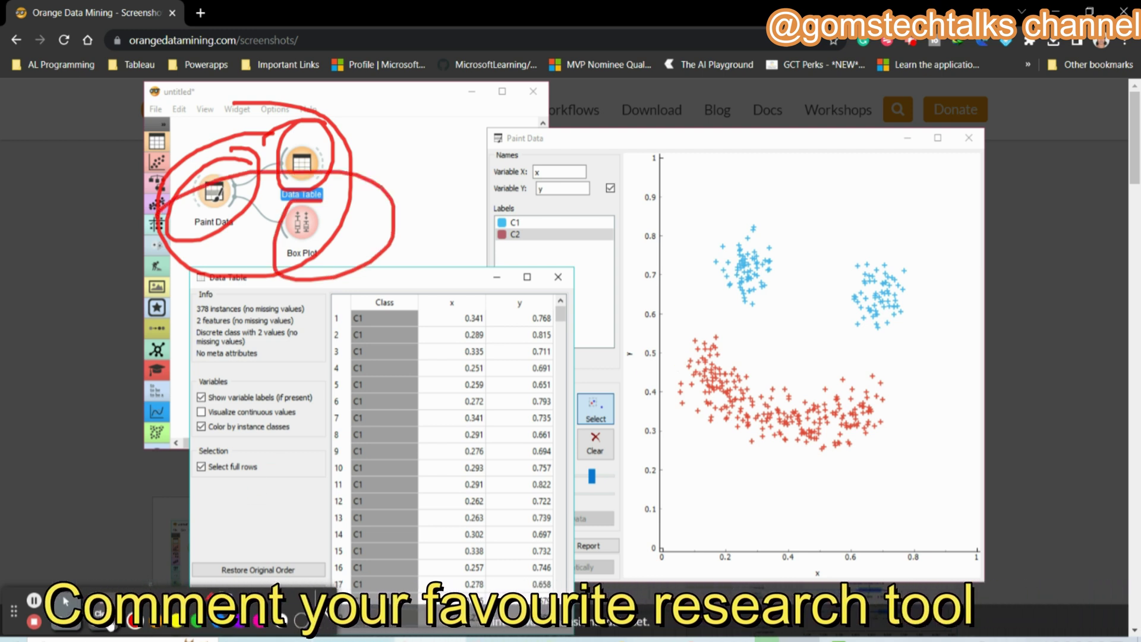
{"action": "left_click", "coordinate": [102, 617]}
Advance to the widget-suggestion screenshot, mark its File widget and connection with the red pen, and clear the marks.
{"action": "left_click", "coordinate": [988, 365]}
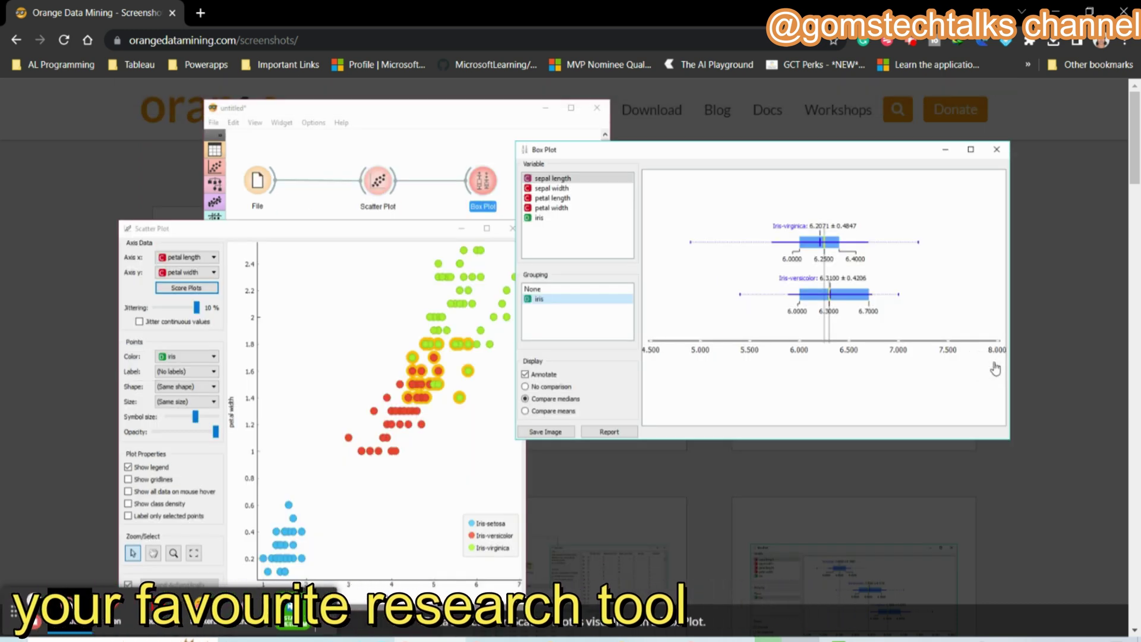
{"action": "left_click", "coordinate": [996, 369]}
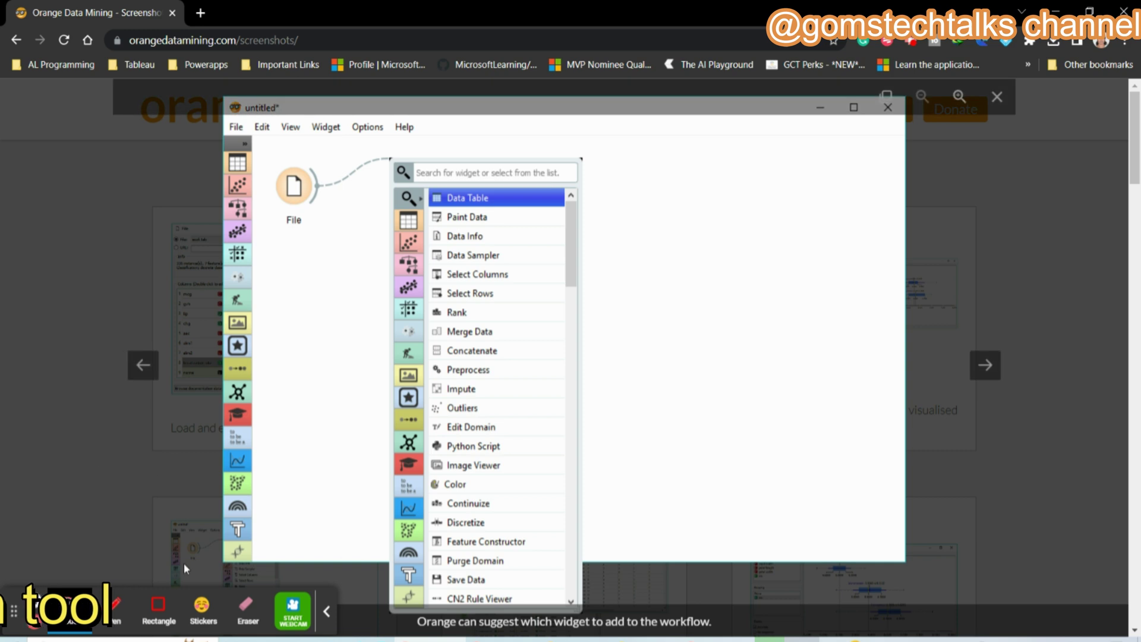
{"action": "left_click", "coordinate": [114, 606]}
{"action": "mouse_move", "coordinate": [308, 161]}
{"action": "left_mouse_down"}
{"action": "mouse_move", "coordinate": [264, 172]}
{"action": "mouse_move", "coordinate": [336, 156]}
{"action": "mouse_move", "coordinate": [314, 286]}
{"action": "mouse_move", "coordinate": [324, 267]}
{"action": "left_mouse_up"}
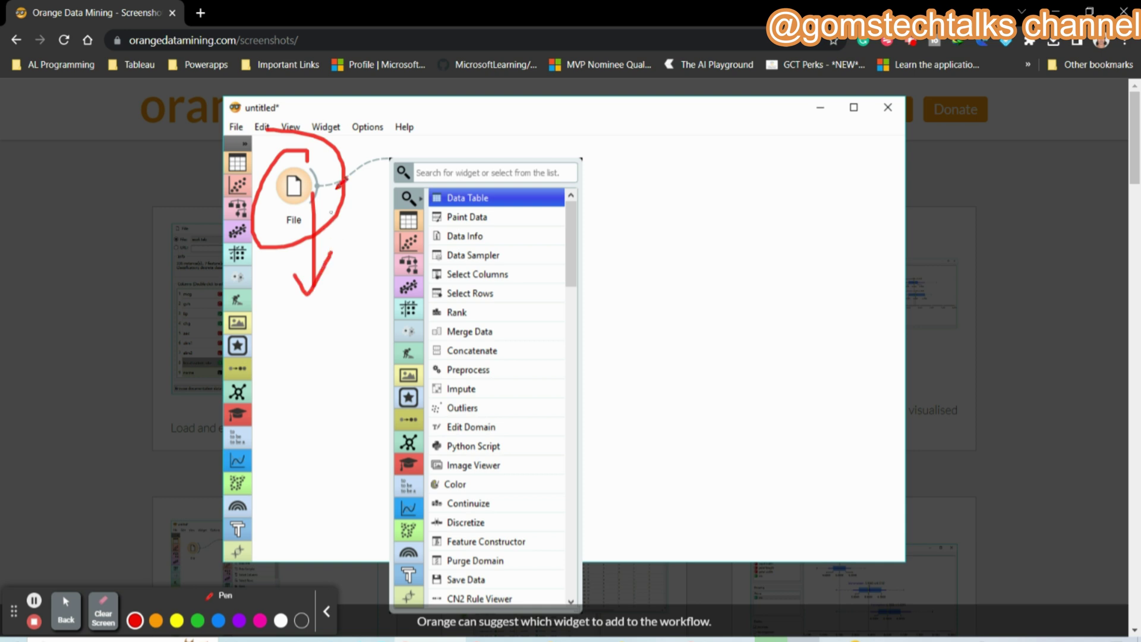
{"action": "mouse_move", "coordinate": [322, 160]}
{"action": "left_mouse_down"}
{"action": "mouse_move", "coordinate": [268, 178]}
{"action": "mouse_move", "coordinate": [283, 237]}
{"action": "mouse_move", "coordinate": [322, 159]}
{"action": "mouse_move", "coordinate": [320, 186]}
{"action": "mouse_move", "coordinate": [460, 138]}
{"action": "left_mouse_up"}
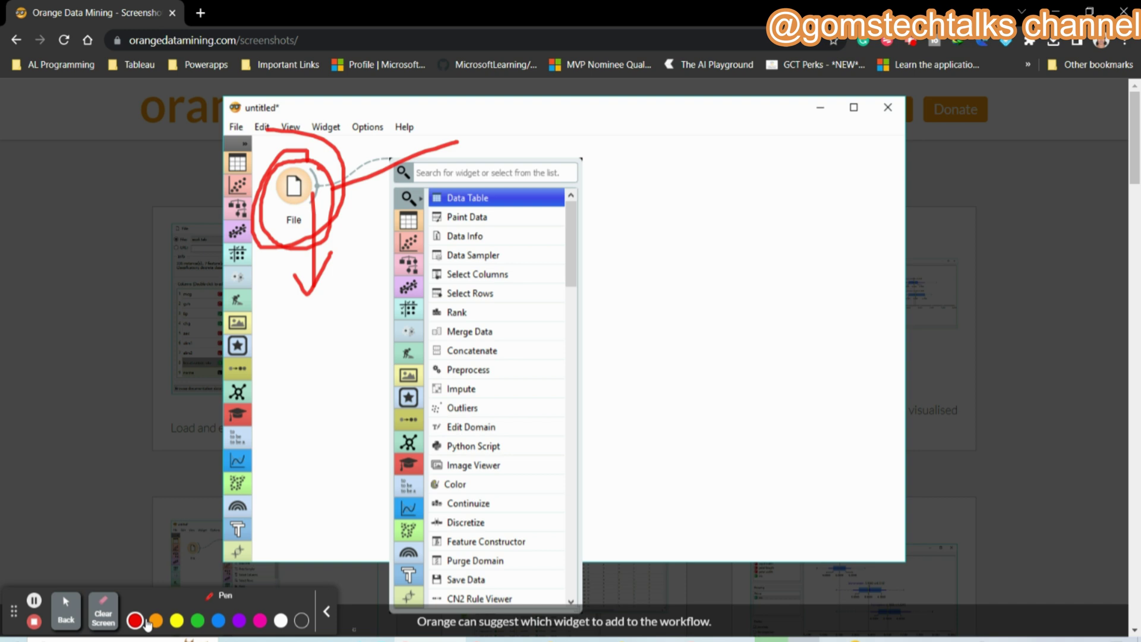
{"action": "left_click", "coordinate": [102, 616]}
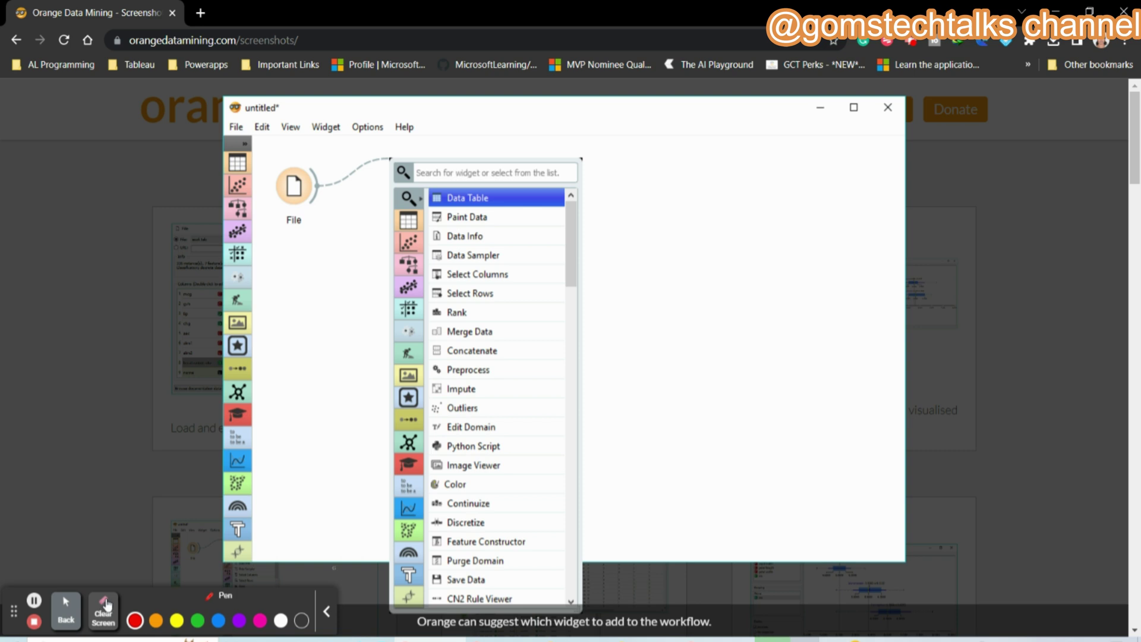
{"action": "left_click", "coordinate": [65, 602]}
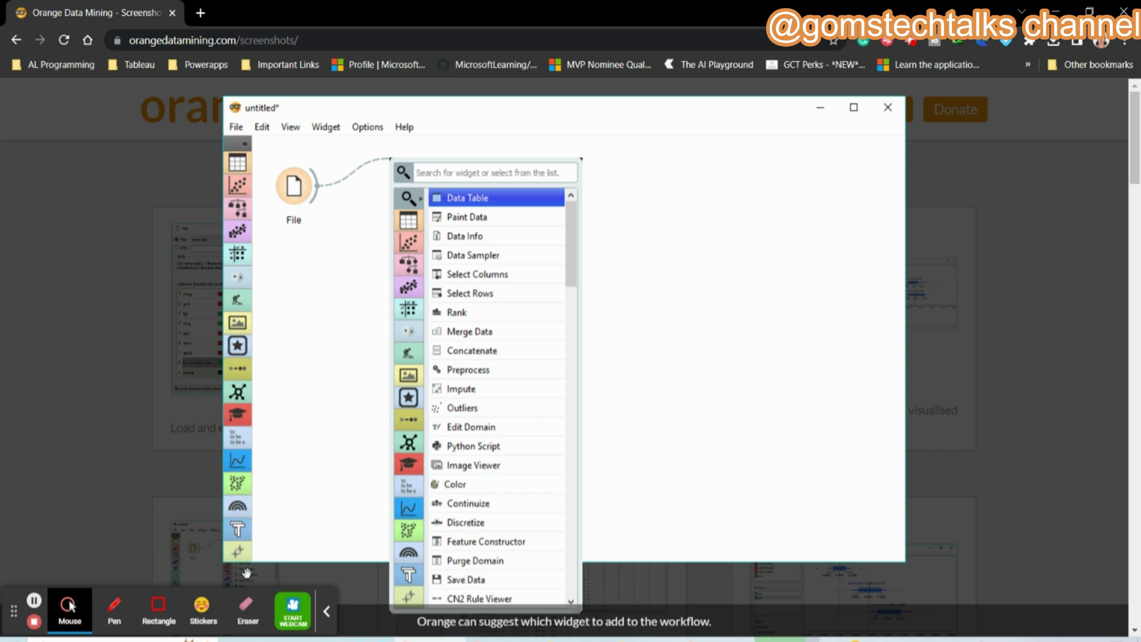
View the gallery screenshots on joining two data sets and Box Plot statistics, and close the enlarged view.
{"action": "left_click", "coordinate": [986, 365]}
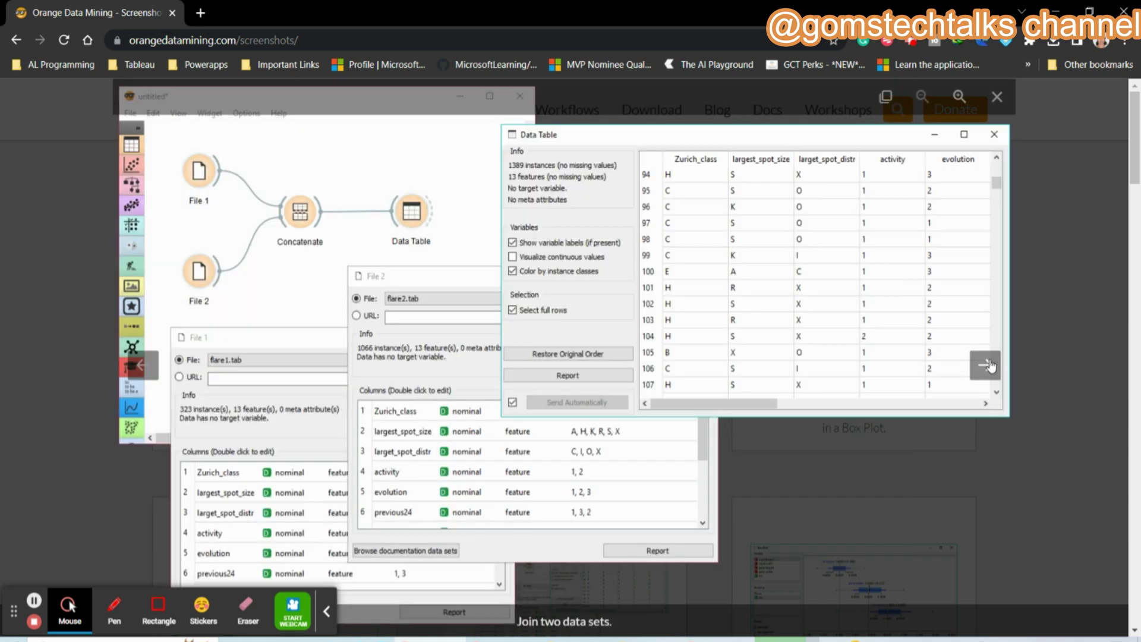
{"action": "left_click", "coordinate": [986, 365]}
{"action": "left_click", "coordinate": [1015, 437]}
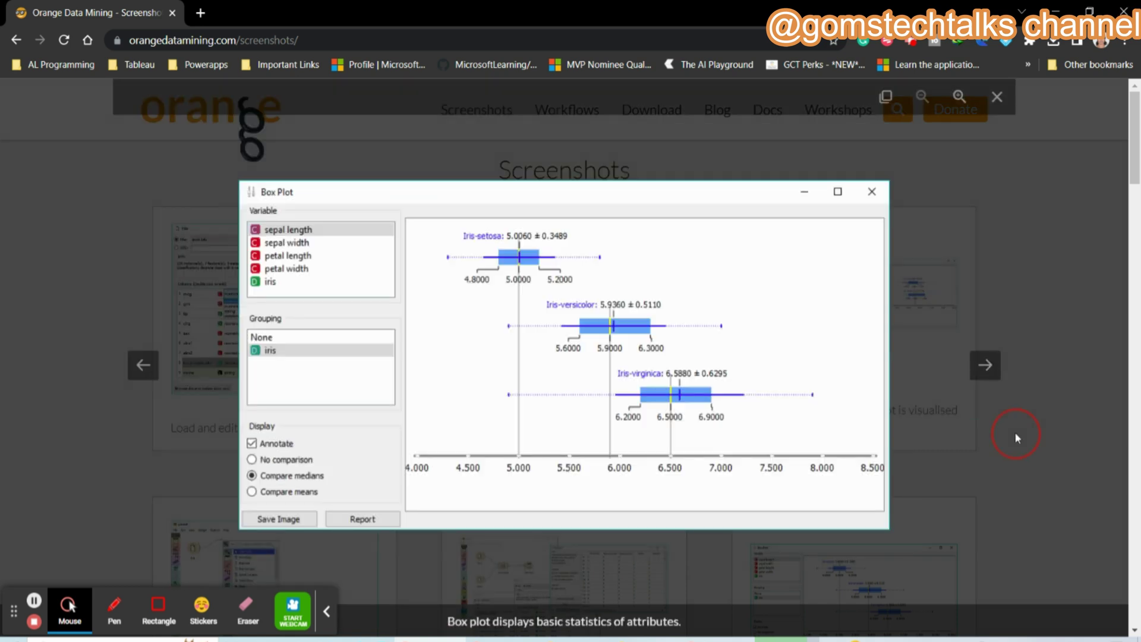
Open the Workflows page and examine the example workflows from File and Data Table down to Feature Ranking.
{"action": "left_click", "coordinate": [537, 110]}
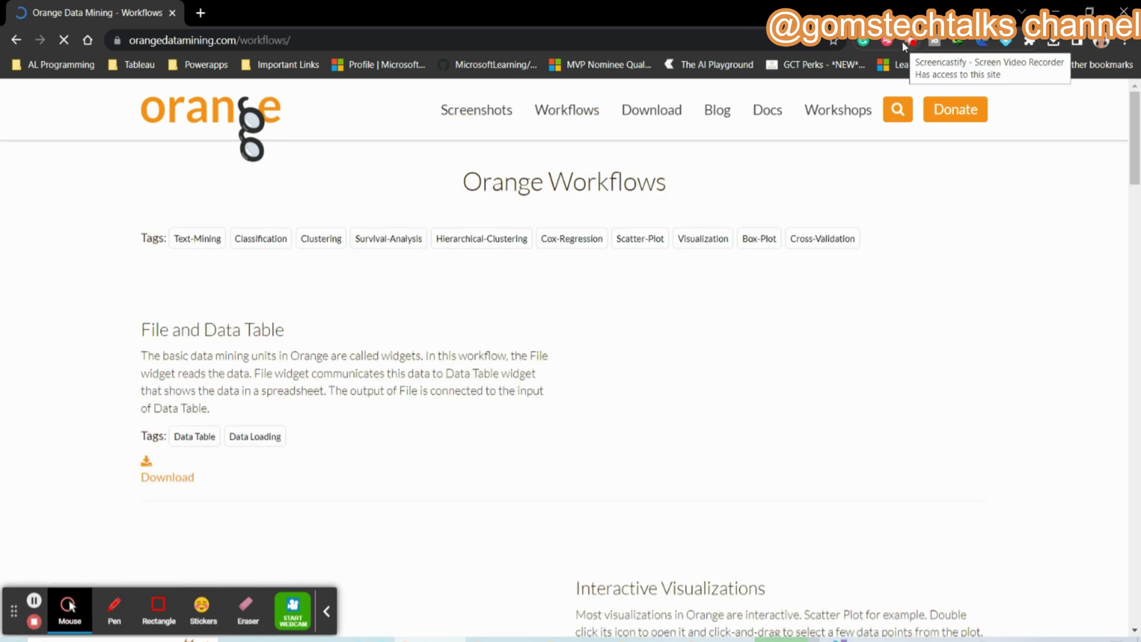
{"action": "scroll", "coordinate": [312, 469], "scroll_direction": "down", "scroll_amount": 5}
{"action": "scroll", "coordinate": [312, 469], "scroll_direction": "up", "scroll_amount": 5}
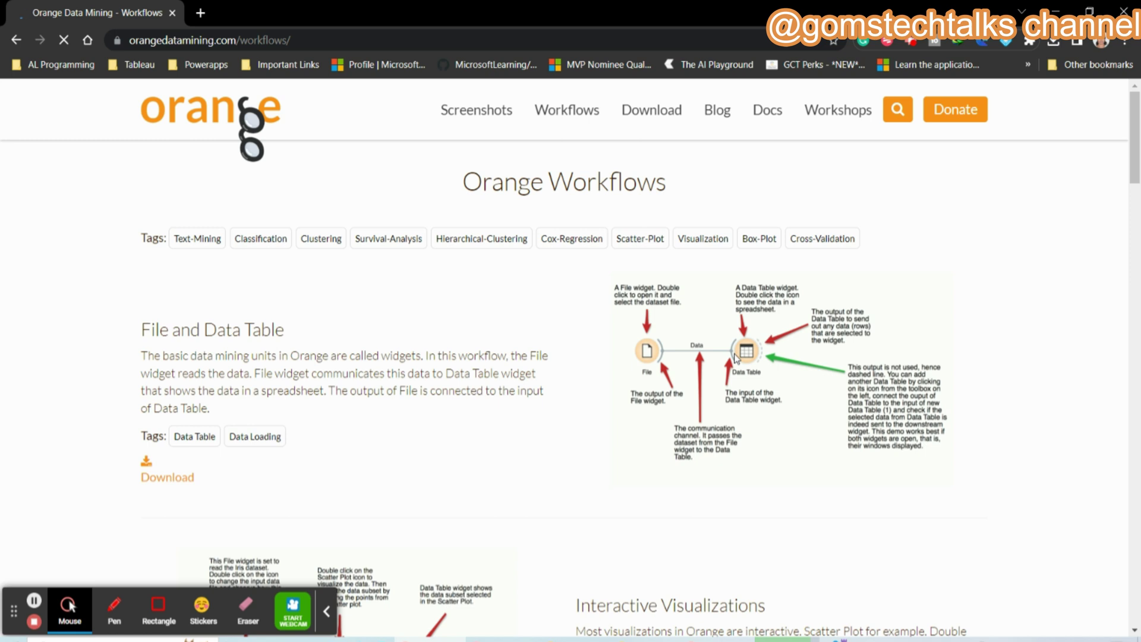
{"action": "scroll", "coordinate": [734, 355], "scroll_direction": "down", "scroll_amount": 6}
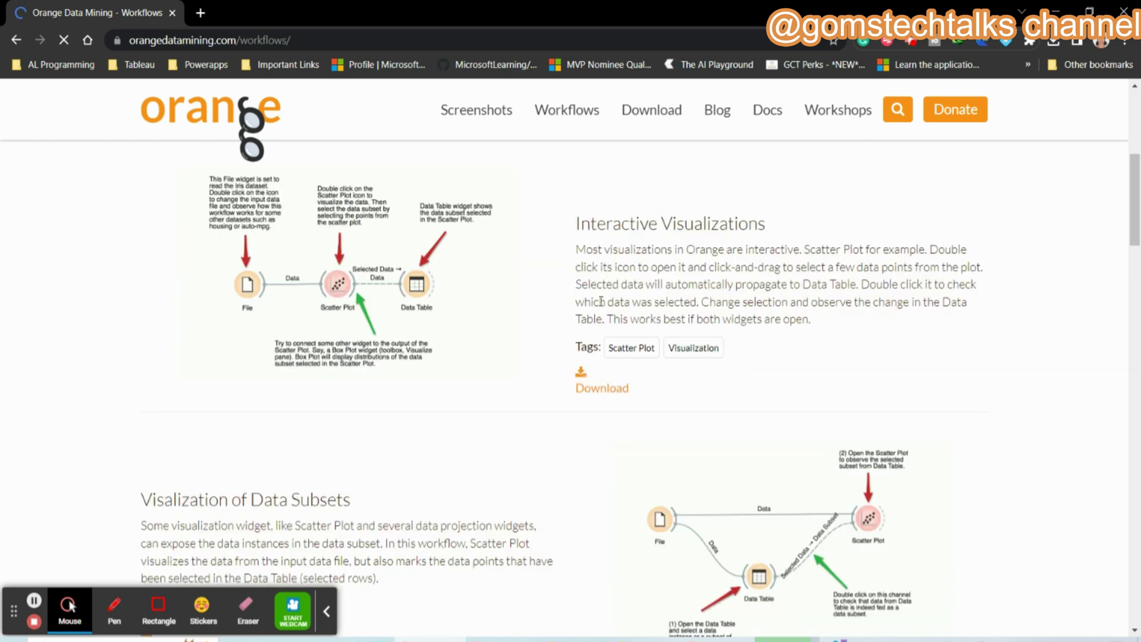
{"action": "scroll", "coordinate": [228, 328], "scroll_direction": "up", "scroll_amount": 3}
{"action": "scroll", "coordinate": [537, 509], "scroll_direction": "down", "scroll_amount": 8}
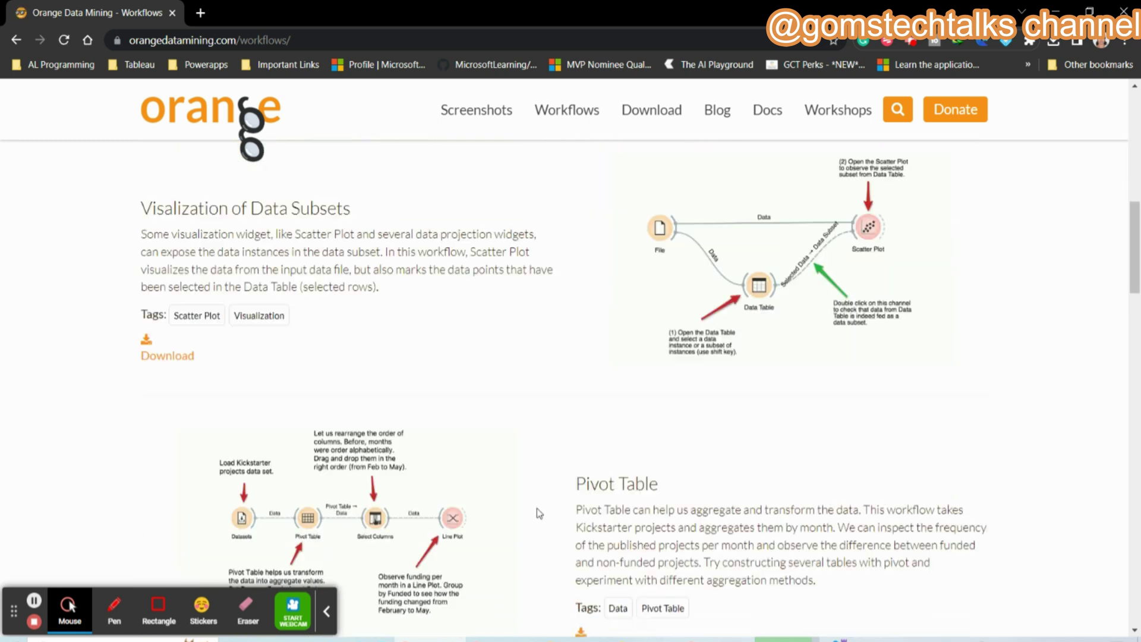
{"action": "scroll", "coordinate": [331, 542], "scroll_direction": "up", "scroll_amount": 3}
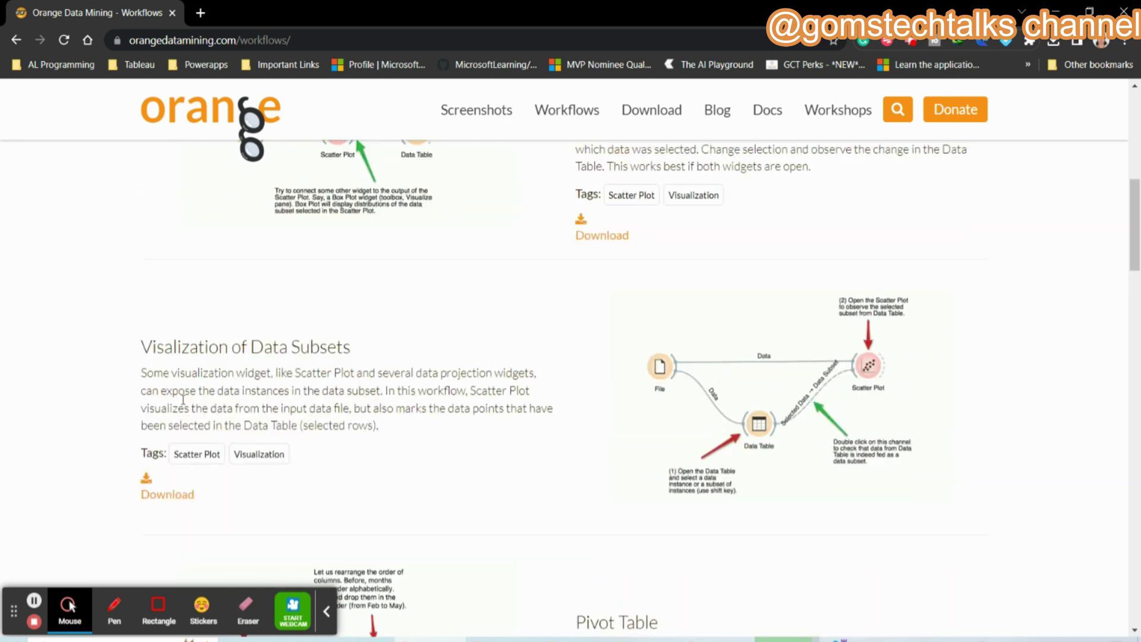
{"action": "scroll", "coordinate": [758, 290], "scroll_direction": "down", "scroll_amount": 20}
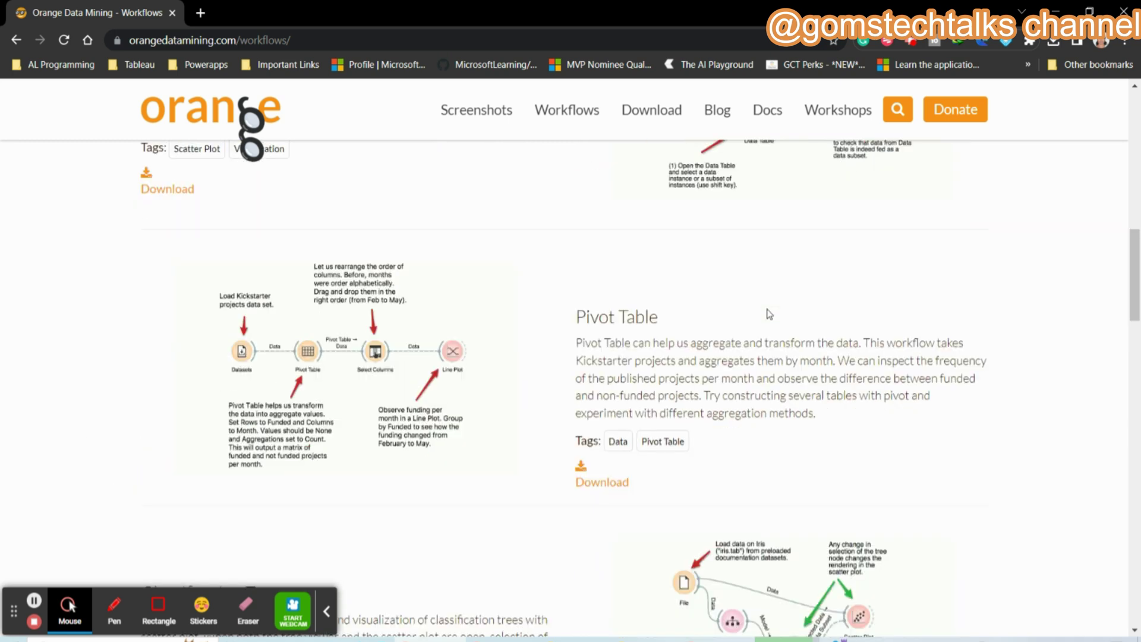
{"action": "scroll", "coordinate": [781, 310], "scroll_direction": "down", "scroll_amount": 4}
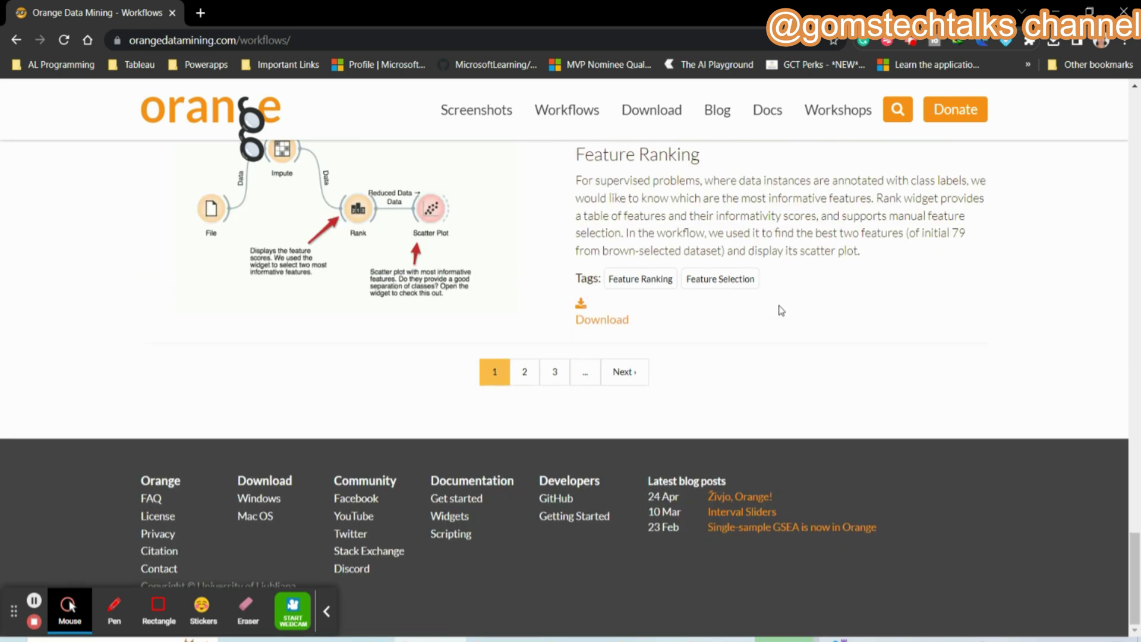
{"action": "scroll", "coordinate": [781, 309], "scroll_direction": "up", "scroll_amount": 4}
{"action": "scroll", "coordinate": [781, 310], "scroll_direction": "down", "scroll_amount": 1}
{"action": "scroll", "coordinate": [780, 308], "scroll_direction": "up", "scroll_amount": 20}
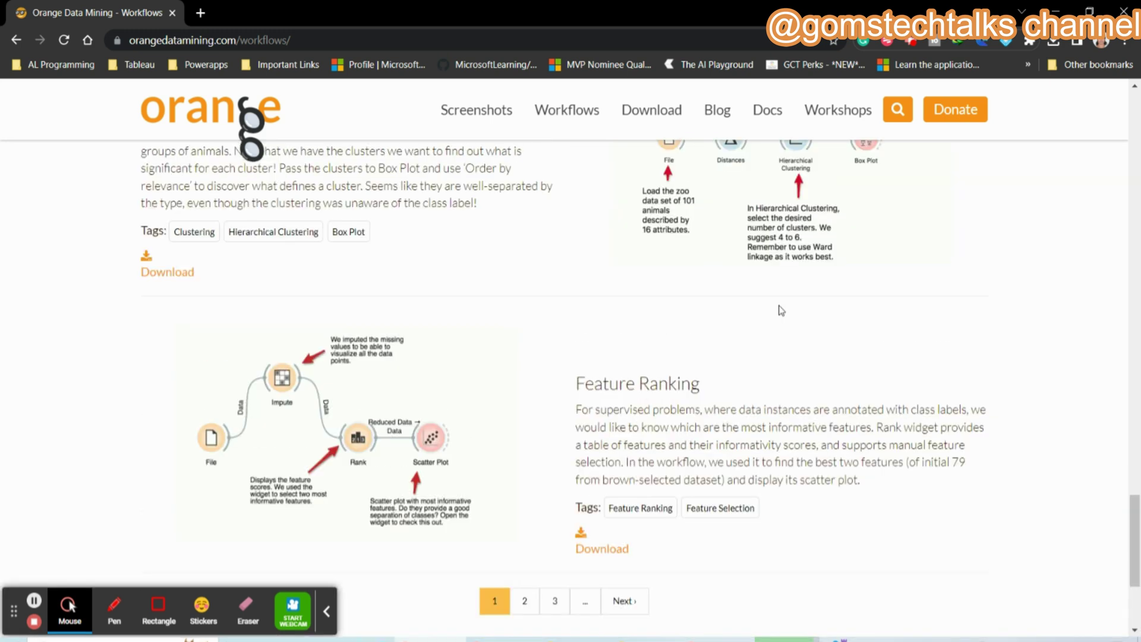
Open the Download page, move on to the Blog page, and look through its posts down to the page navigation.
{"action": "left_click", "coordinate": [654, 109]}
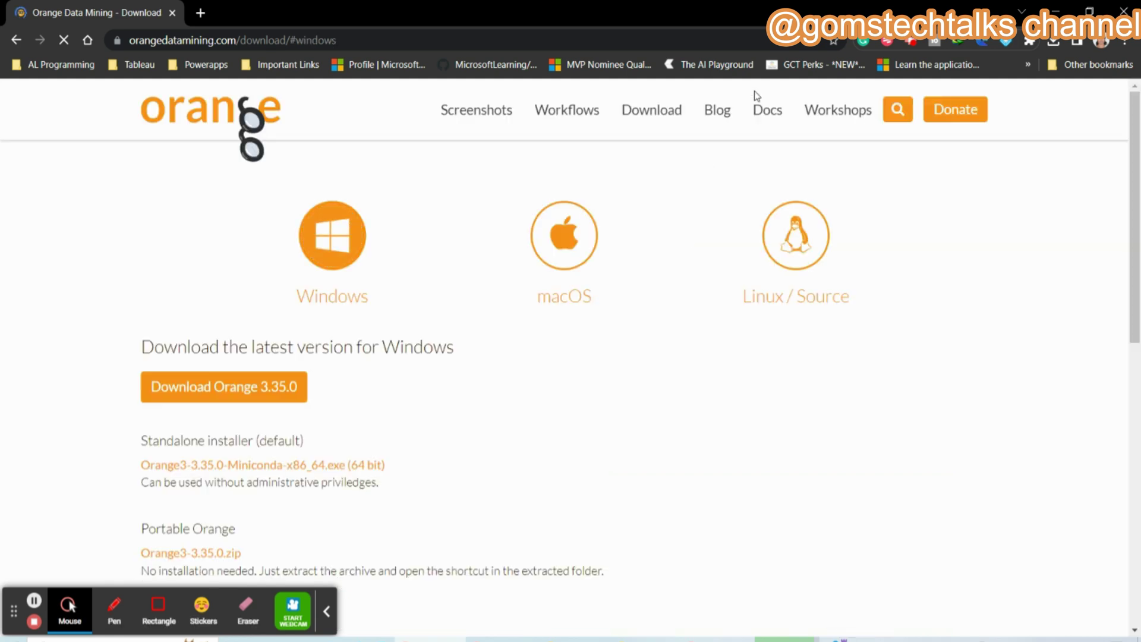
{"action": "left_click", "coordinate": [723, 123]}
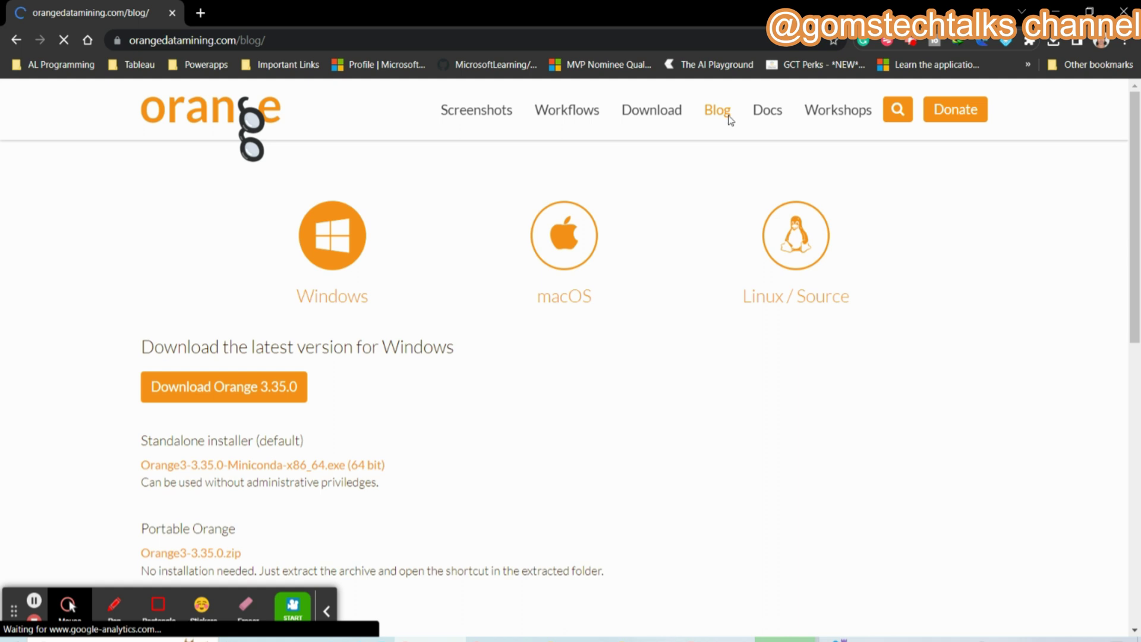
{"action": "scroll", "coordinate": [506, 375], "scroll_direction": "down", "scroll_amount": 1}
{"action": "scroll", "coordinate": [505, 375], "scroll_direction": "down", "scroll_amount": 13}
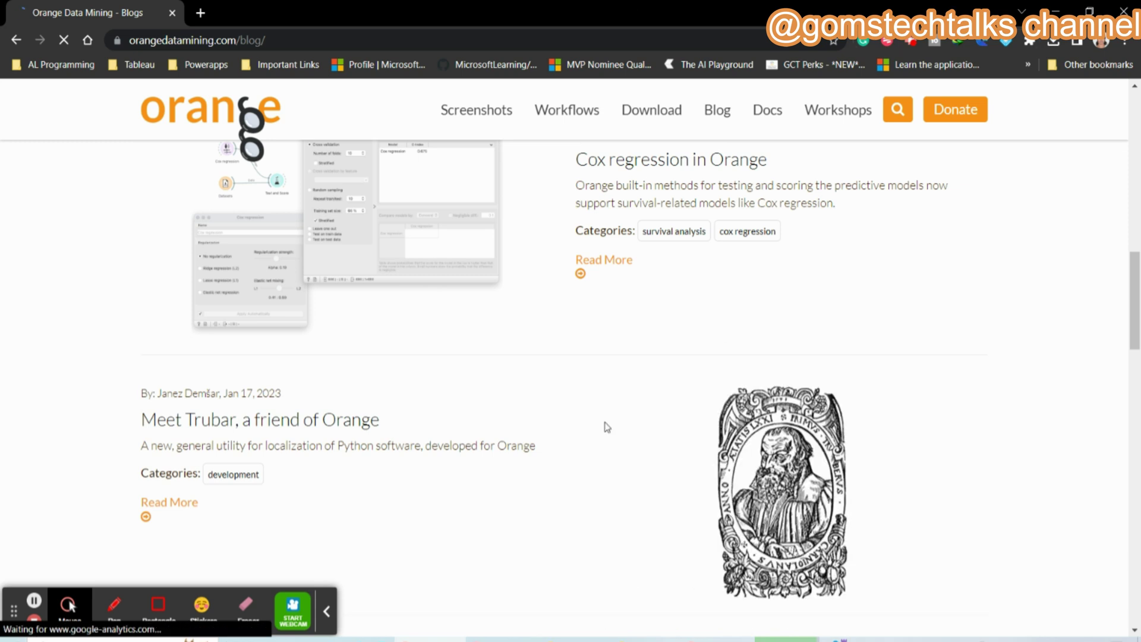
{"action": "scroll", "coordinate": [653, 404], "scroll_direction": "down", "scroll_amount": 20}
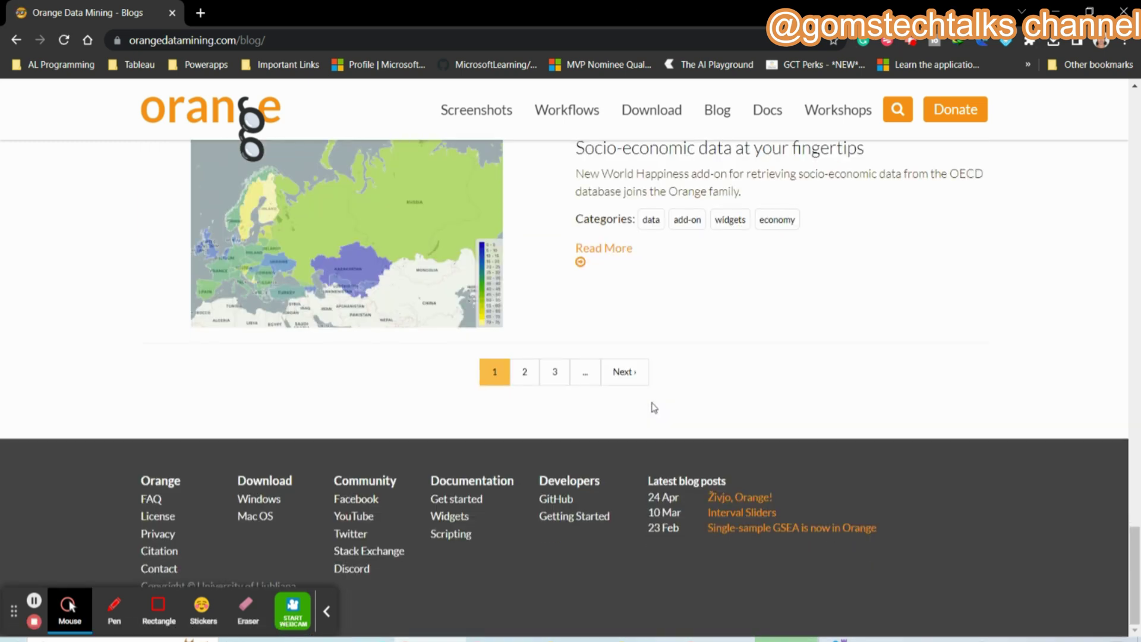
{"action": "scroll", "coordinate": [654, 408], "scroll_direction": "up", "scroll_amount": 20}
Open the Workshops page and examine the classroom training courses, their content, price and requirements.
{"action": "left_click", "coordinate": [811, 114]}
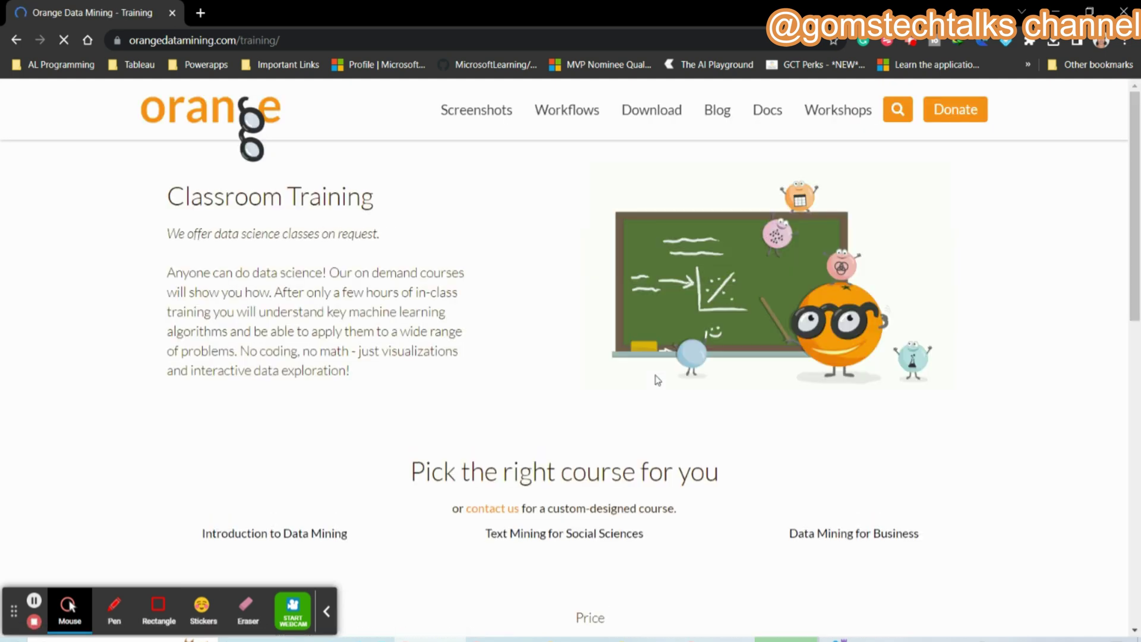
{"action": "scroll", "coordinate": [658, 371], "scroll_direction": "down", "scroll_amount": 4}
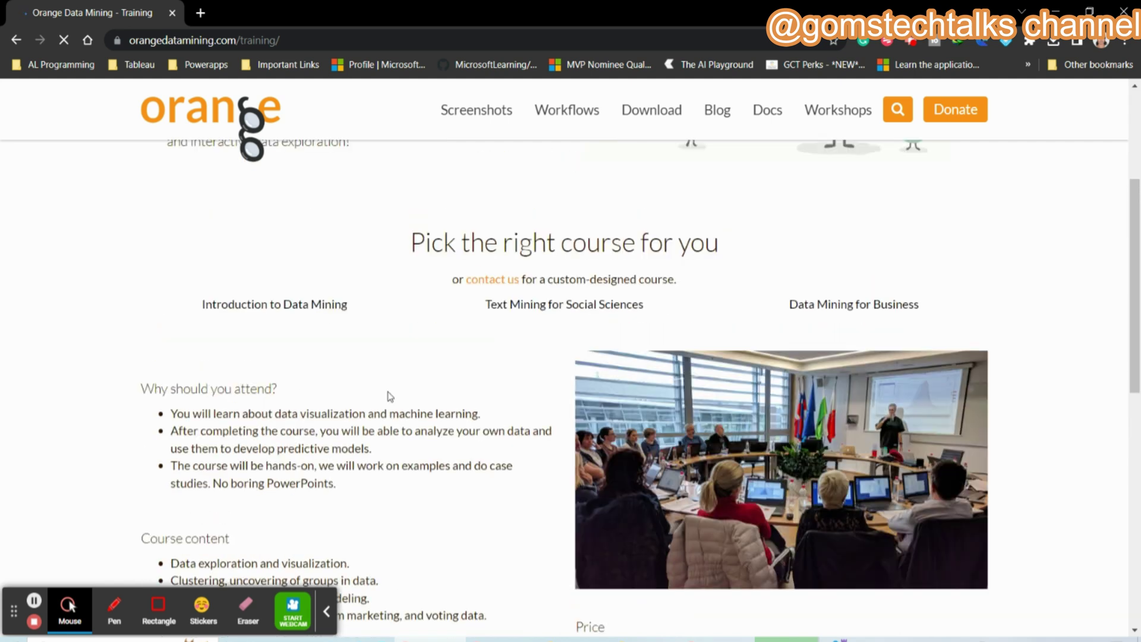
{"action": "scroll", "coordinate": [533, 296], "scroll_direction": "down", "scroll_amount": 3}
{"action": "scroll", "coordinate": [533, 296], "scroll_direction": "up", "scroll_amount": 3}
{"action": "scroll", "coordinate": [533, 295], "scroll_direction": "down", "scroll_amount": 5}
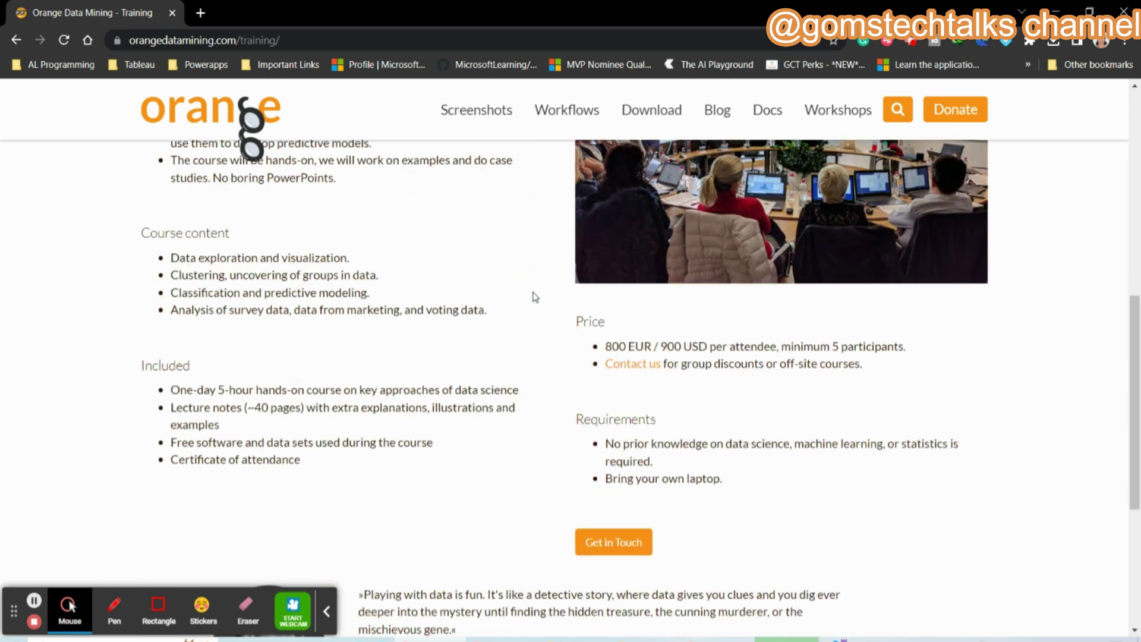
{"action": "scroll", "coordinate": [535, 296], "scroll_direction": "up", "scroll_amount": 8}
{"action": "scroll", "coordinate": [535, 294], "scroll_direction": "down", "scroll_amount": 3}
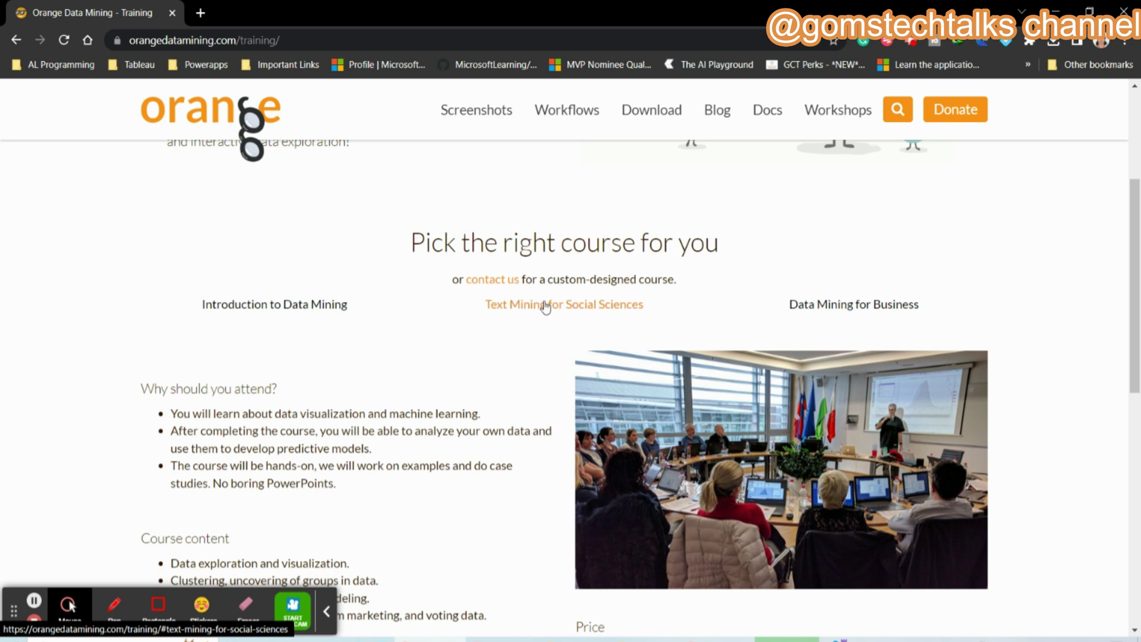
Highlight the course content, Included and Price text of the classroom course while reading, and clear the selection.
{"action": "scroll", "coordinate": [542, 306], "scroll_direction": "down", "scroll_amount": 5}
{"action": "left_click_drag", "start_coordinate": [171, 181], "coordinate": [452, 291]}
{"action": "scroll", "coordinate": [416, 333], "scroll_direction": "down", "scroll_amount": 3}
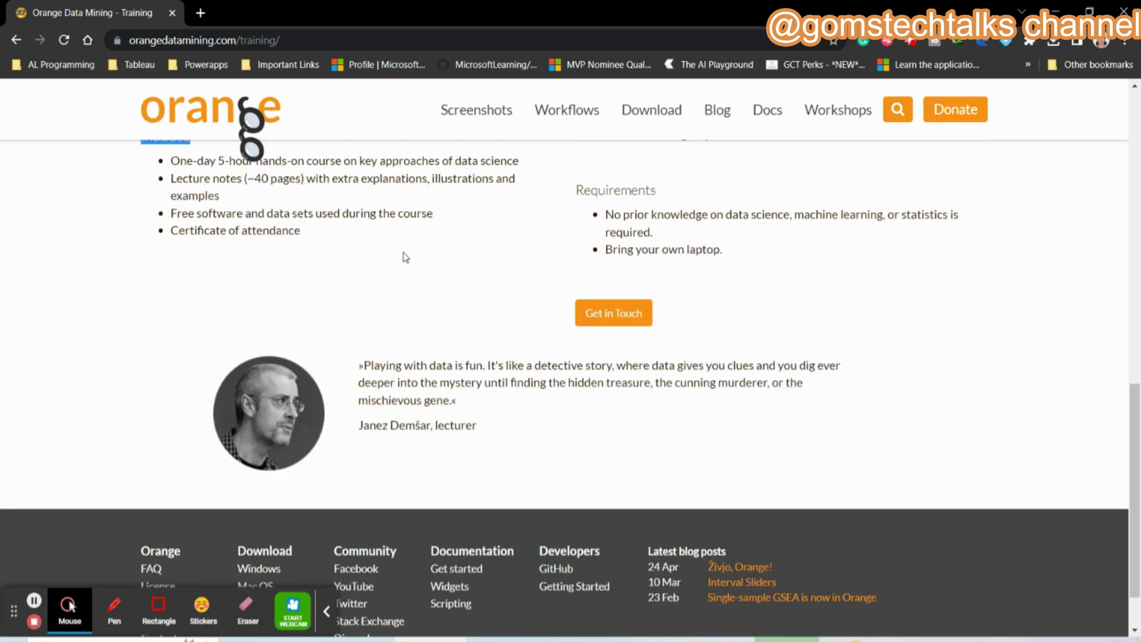
{"action": "scroll", "coordinate": [342, 273], "scroll_direction": "up", "scroll_amount": 3}
{"action": "left_click_drag", "start_coordinate": [138, 294], "coordinate": [443, 370]}
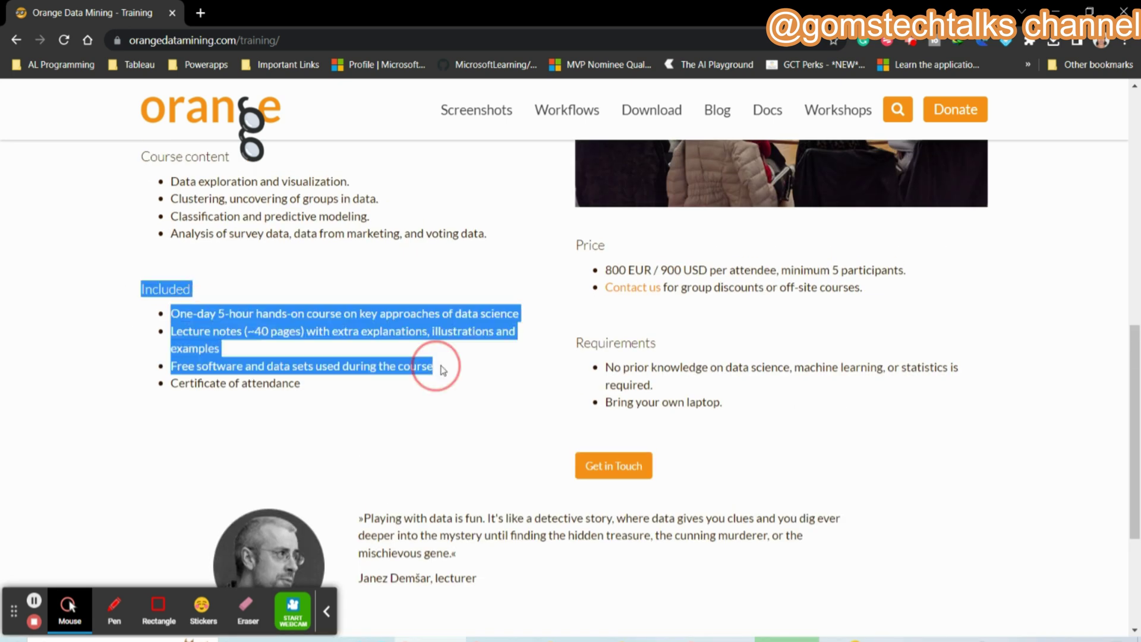
{"action": "left_click", "coordinate": [718, 301]}
{"action": "left_click_drag", "start_coordinate": [884, 303], "coordinate": [585, 244]}
{"action": "left_click", "coordinate": [885, 342]}
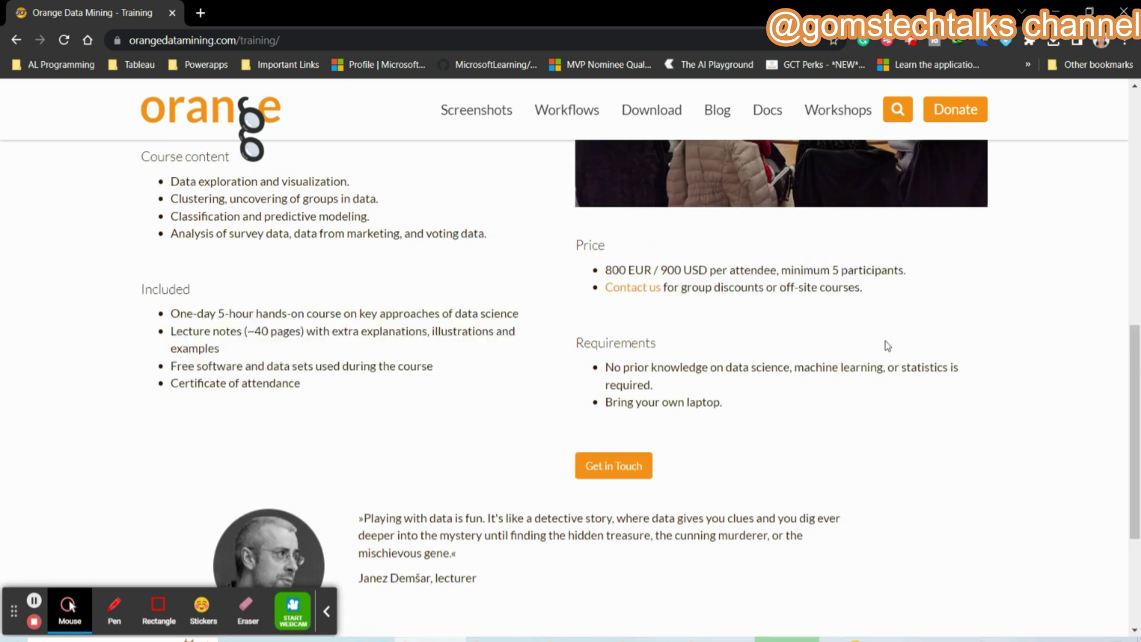
View the Text Mining for Social Sciences course details and return to the Introduction to Data Mining course.
{"action": "scroll", "coordinate": [814, 397], "scroll_direction": "down", "scroll_amount": 3}
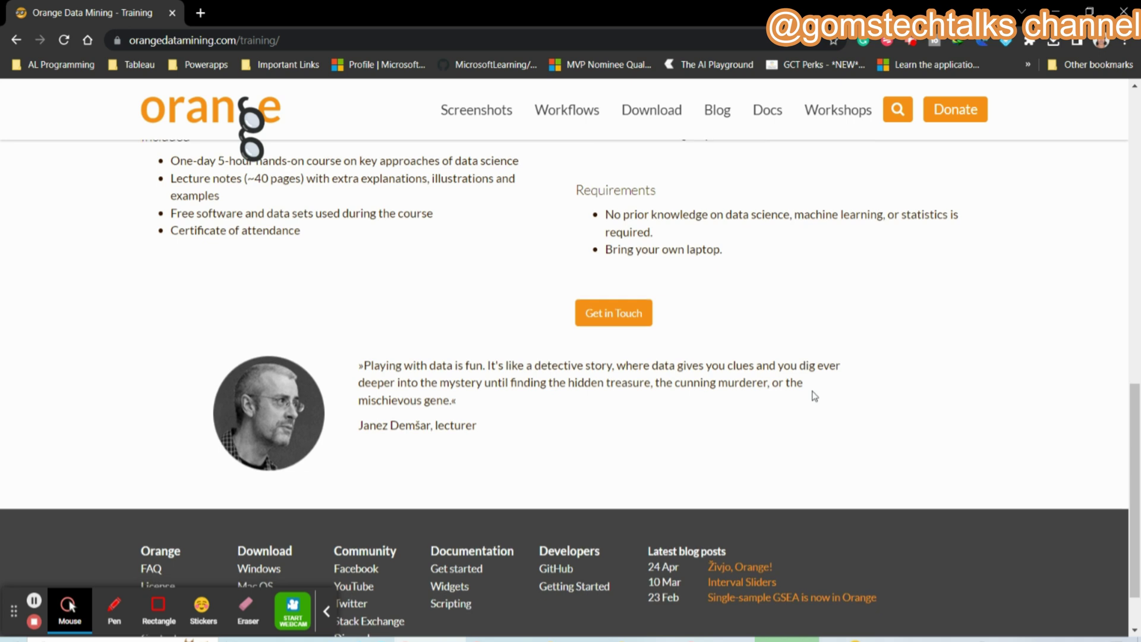
{"action": "scroll", "coordinate": [815, 396], "scroll_direction": "up", "scroll_amount": 5}
{"action": "scroll", "coordinate": [821, 475], "scroll_direction": "up", "scroll_amount": 7}
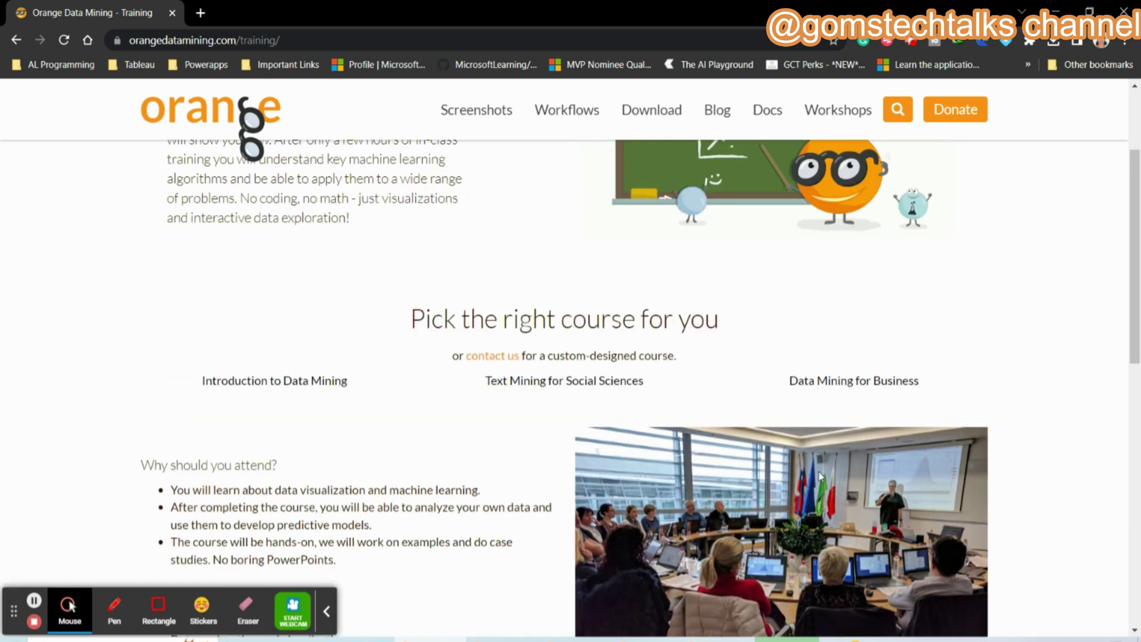
{"action": "scroll", "coordinate": [821, 475], "scroll_direction": "down", "scroll_amount": 2}
{"action": "left_click", "coordinate": [216, 383]}
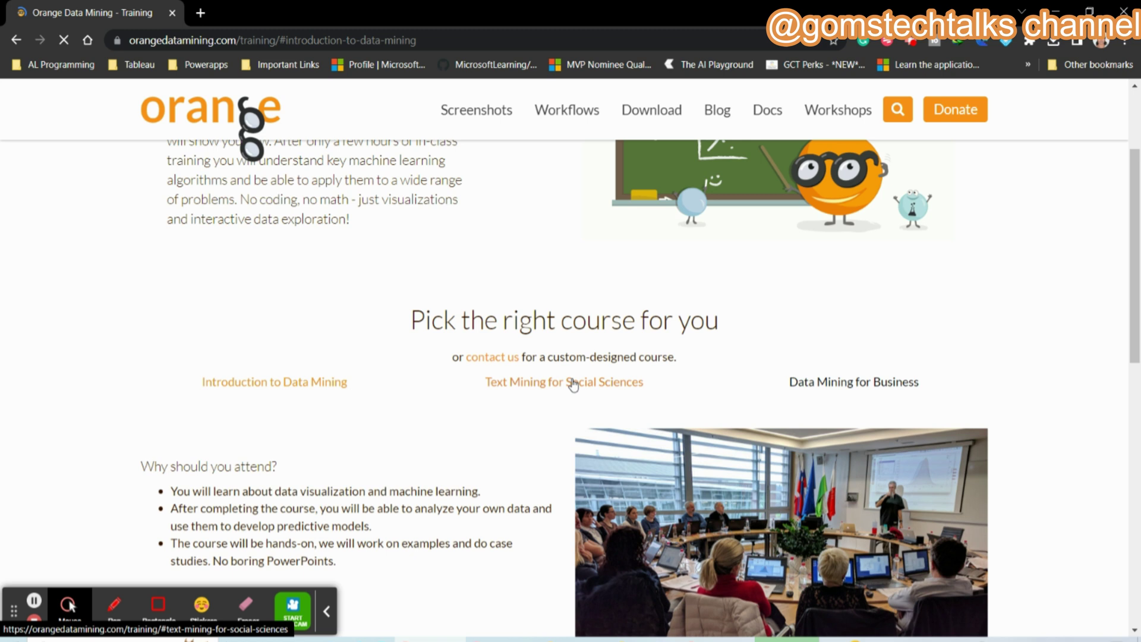
{"action": "left_click", "coordinate": [573, 383]}
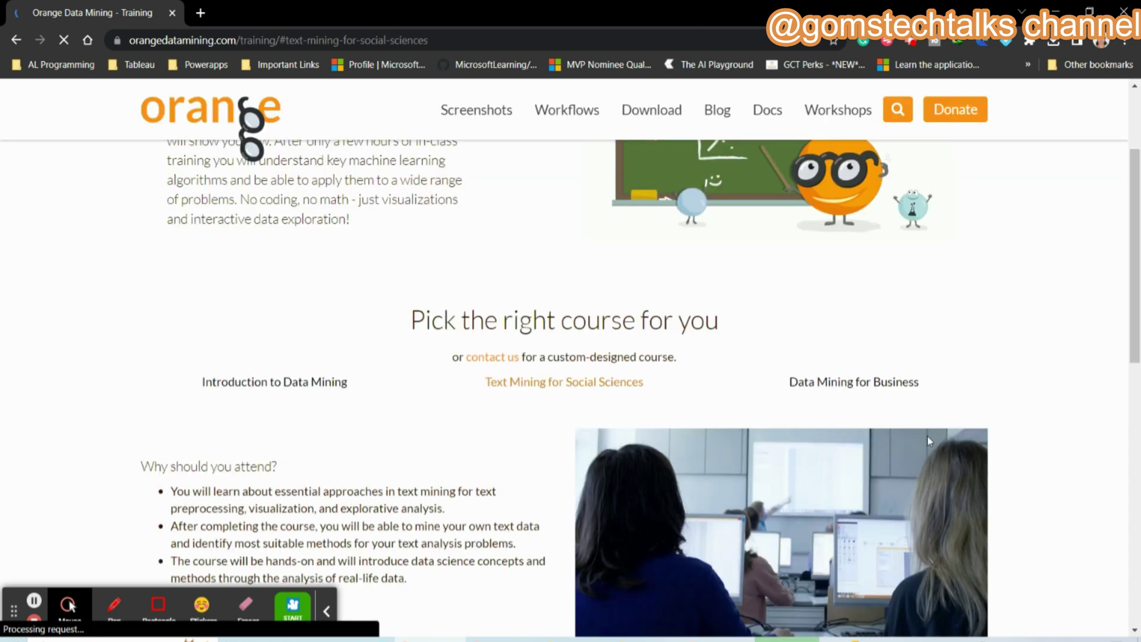
{"action": "scroll", "coordinate": [475, 518], "scroll_direction": "down", "scroll_amount": 1}
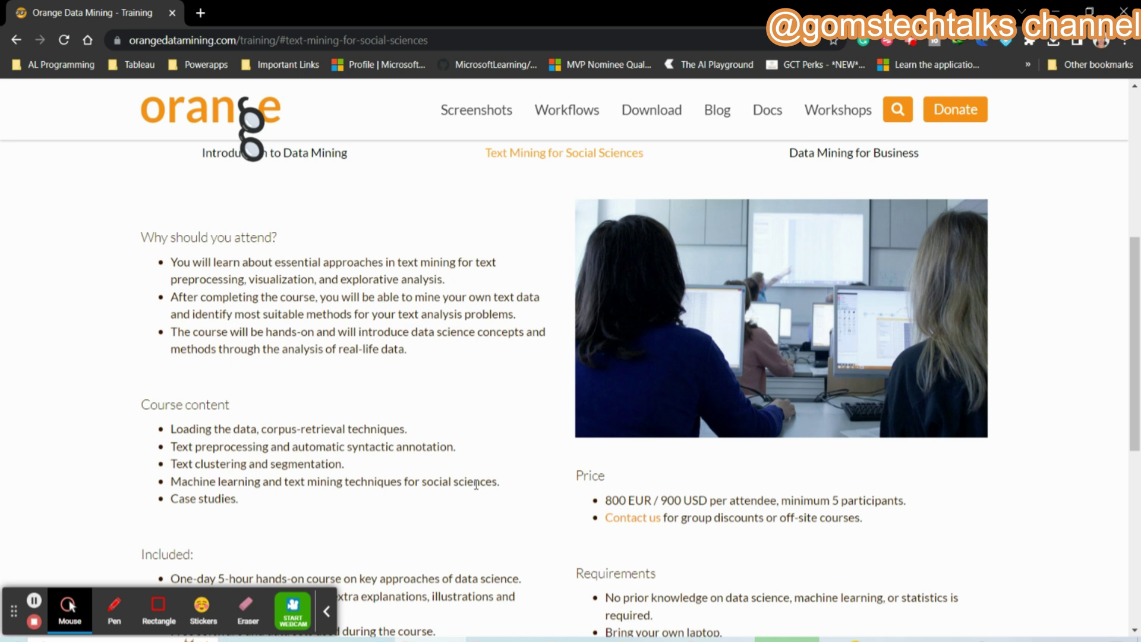
{"action": "scroll", "coordinate": [476, 484], "scroll_direction": "up", "scroll_amount": 4}
{"action": "left_click", "coordinate": [275, 384]}
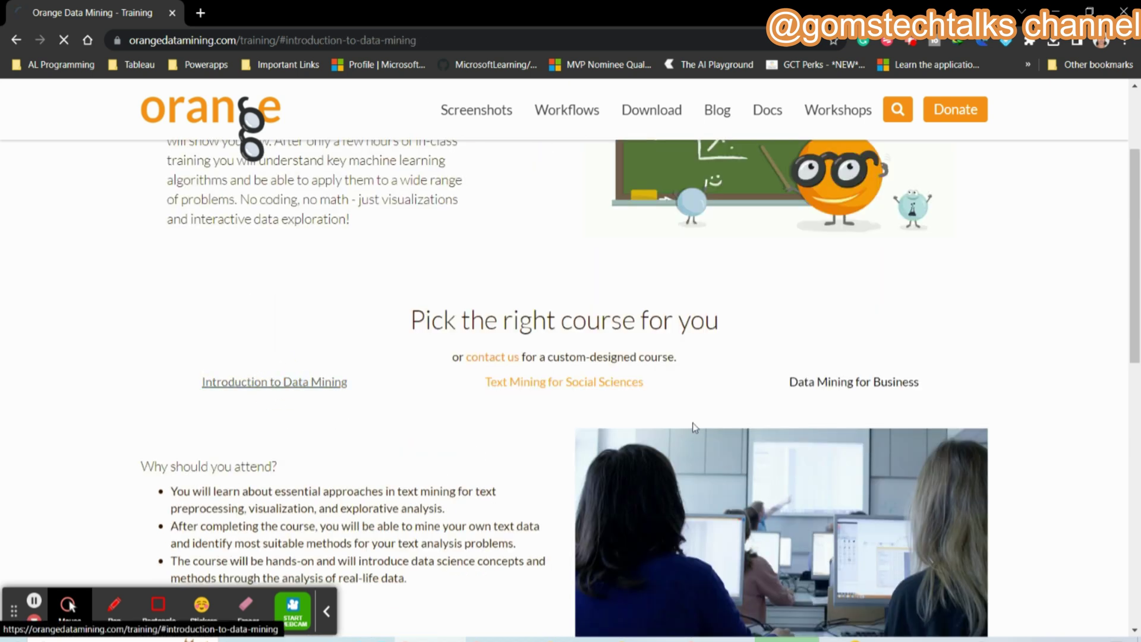
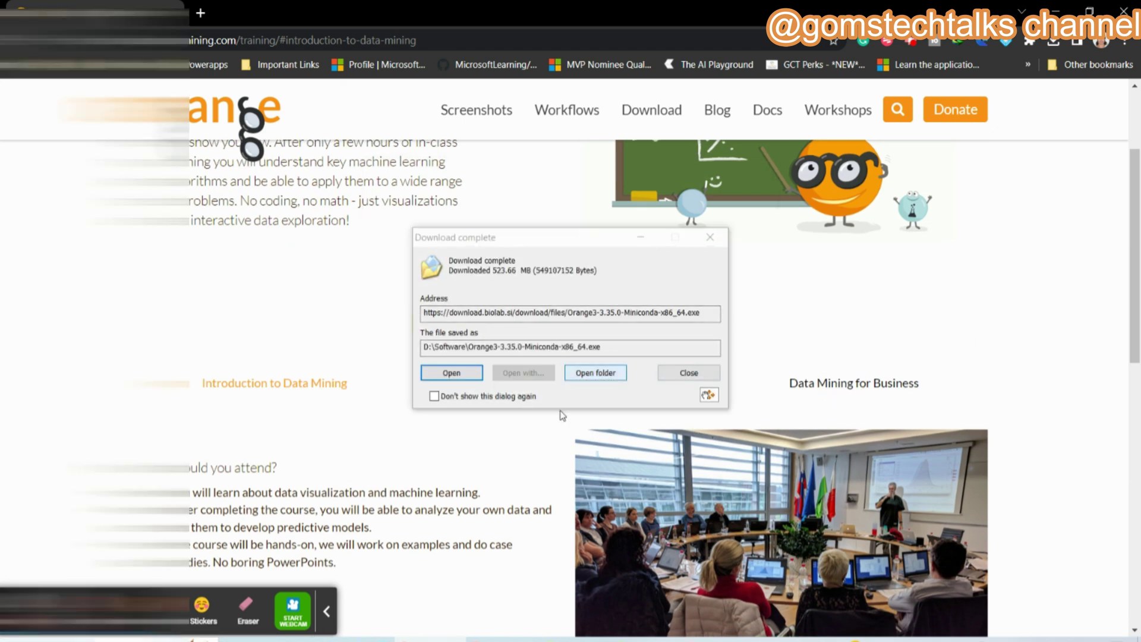
Open the folder of the finished download, launch the Orange3-3.35.0-Miniconda-x86_64 installer, and minimize the folder window.
{"action": "left_click", "coordinate": [604, 378]}
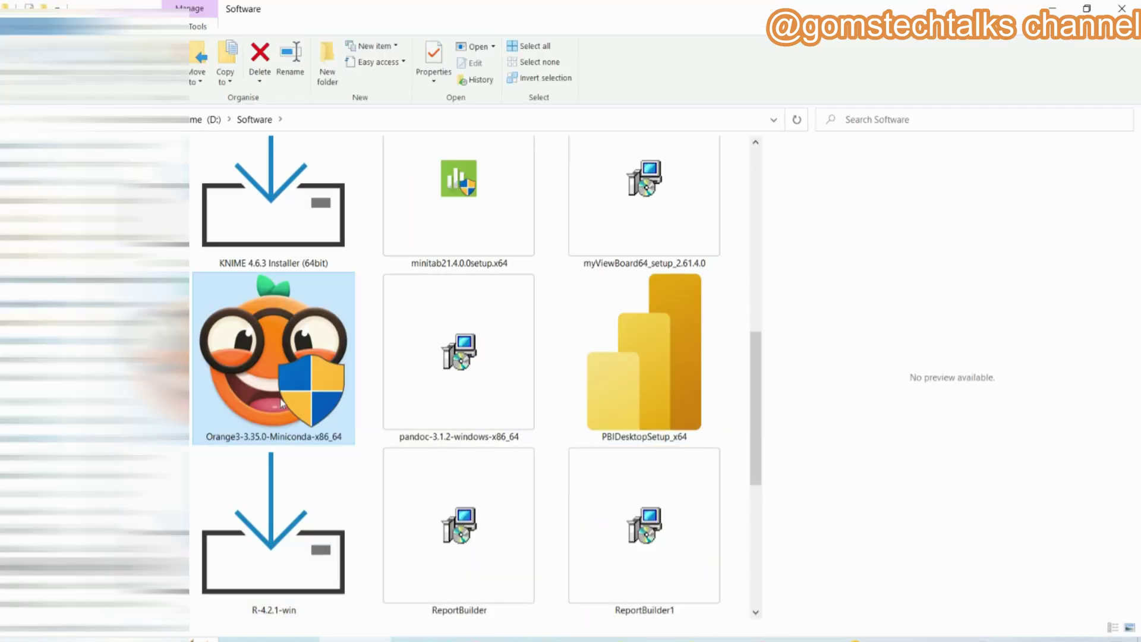
{"action": "right_click", "coordinate": [283, 404]}
{"action": "left_click", "coordinate": [314, 265]}
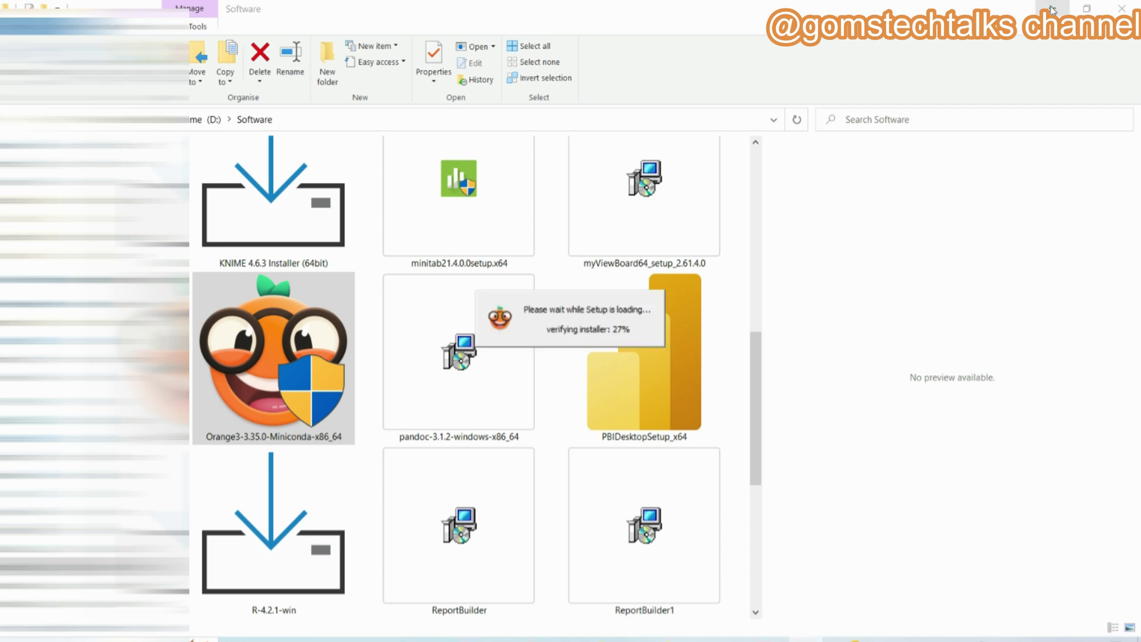
{"action": "left_click", "coordinate": [1053, 9]}
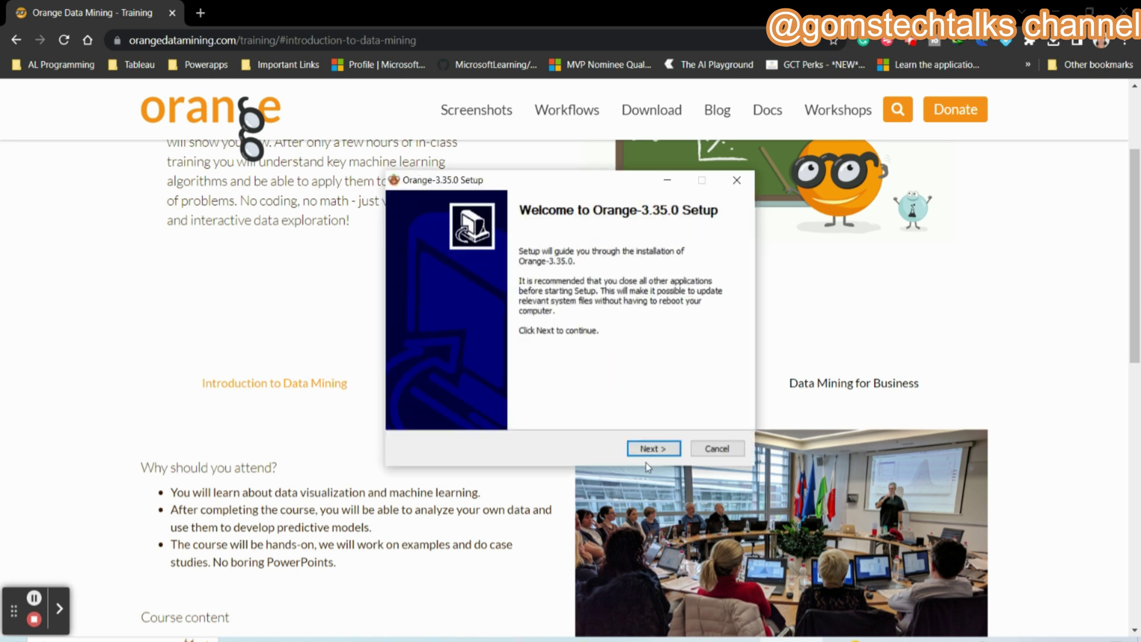
Accept the Orange 3.35.0 license agreement and choose to install just for the current user.
{"action": "left_click", "coordinate": [649, 452]}
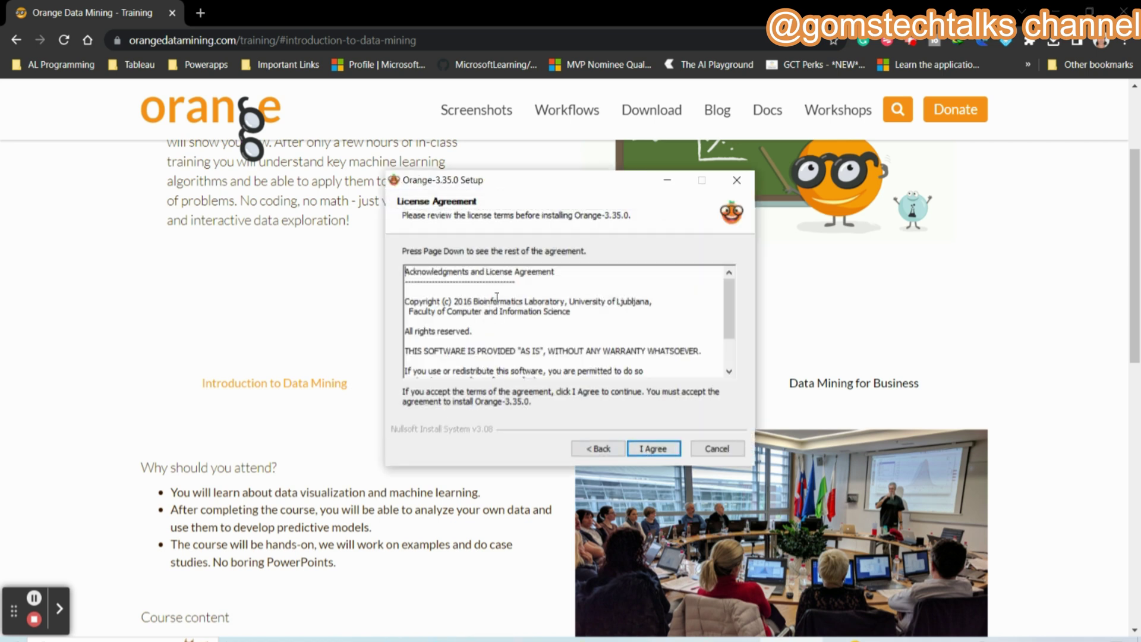
{"action": "scroll", "coordinate": [497, 296], "scroll_direction": "down", "scroll_amount": 2}
{"action": "left_click", "coordinate": [654, 449]}
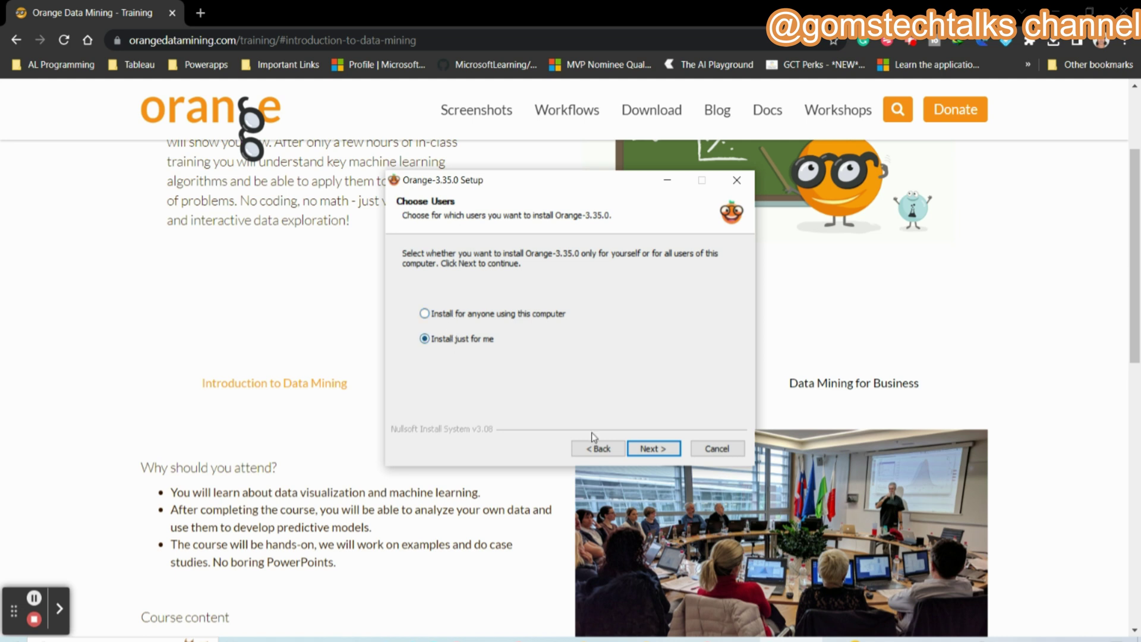
{"action": "left_click", "coordinate": [665, 449]}
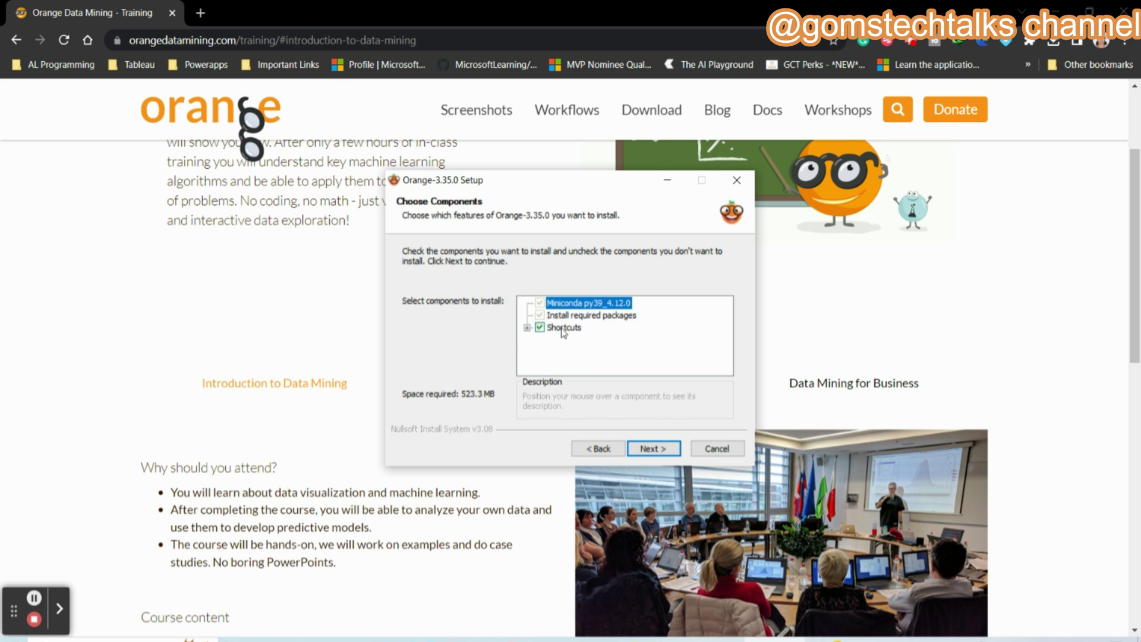
Exclude Desktop Shortcuts from the components, keep Start Menu Shortcuts, and continue to the install location.
{"action": "left_click", "coordinate": [528, 328]}
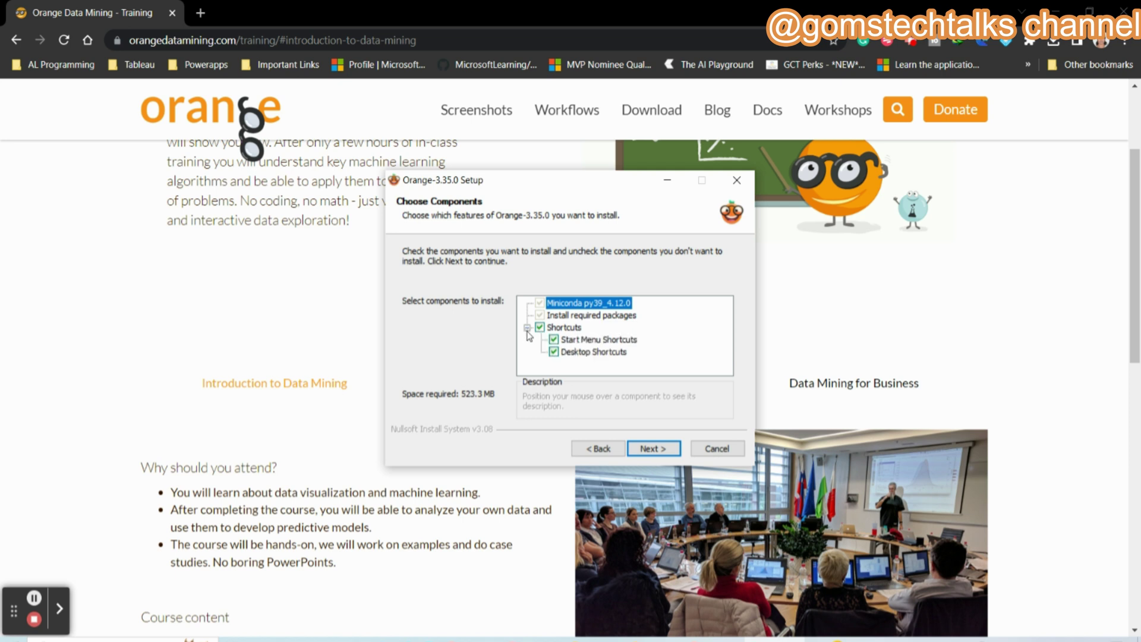
{"action": "left_click", "coordinate": [553, 352]}
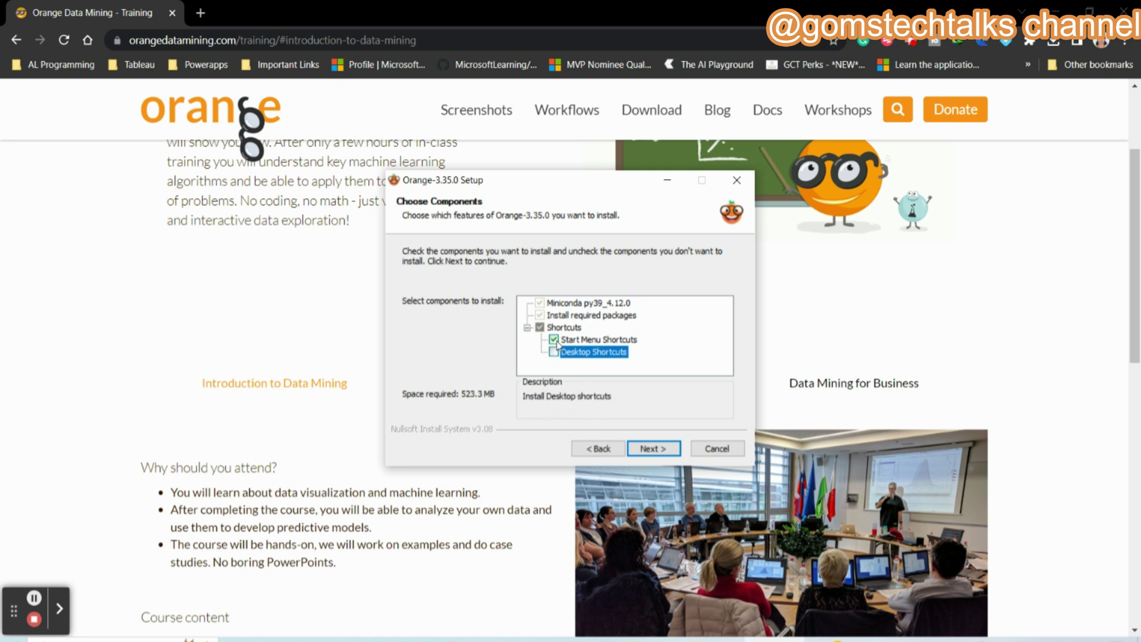
{"action": "left_click", "coordinate": [659, 449]}
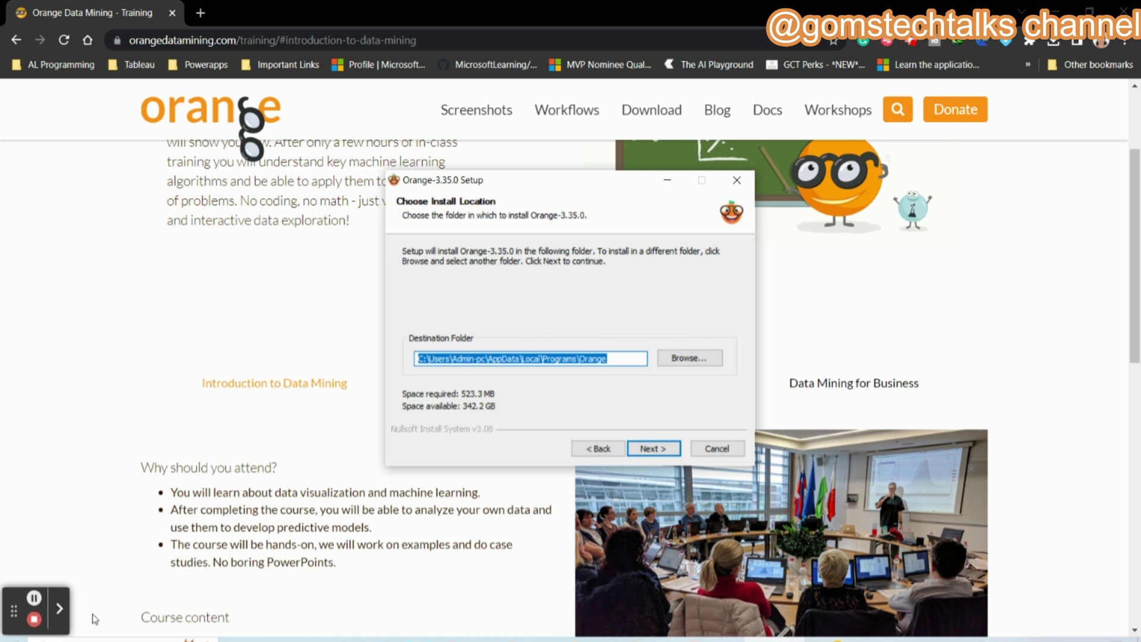
Switch the annotation toolbar from the pen to mouse mode and bring the Orange setup window back to the front.
{"action": "left_click", "coordinate": [59, 609]}
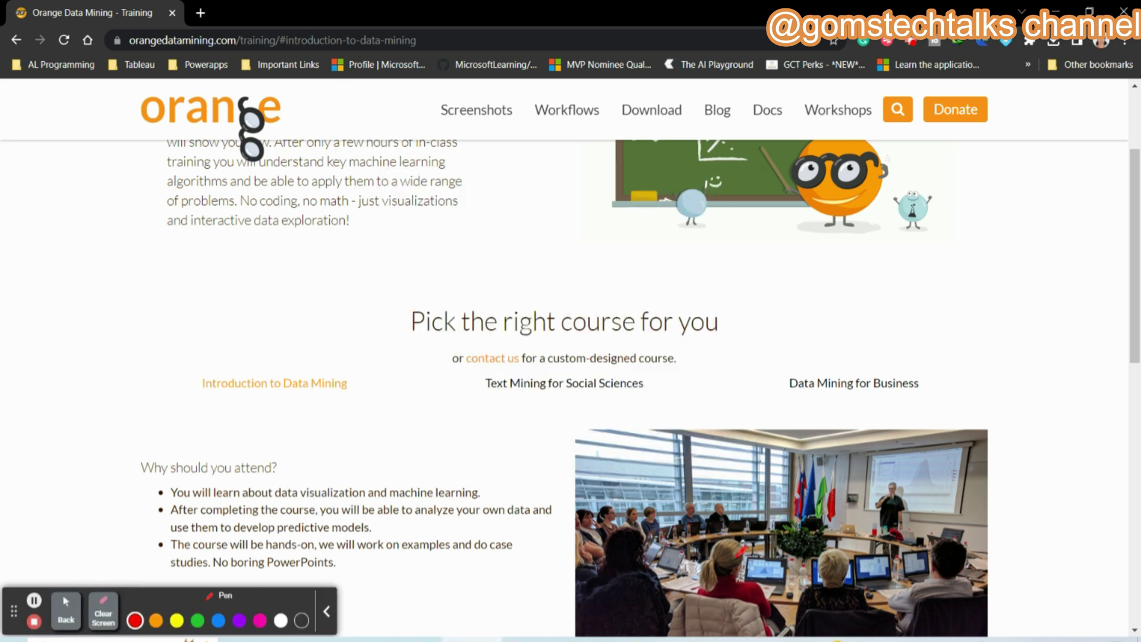
{"action": "left_click", "coordinate": [326, 613]}
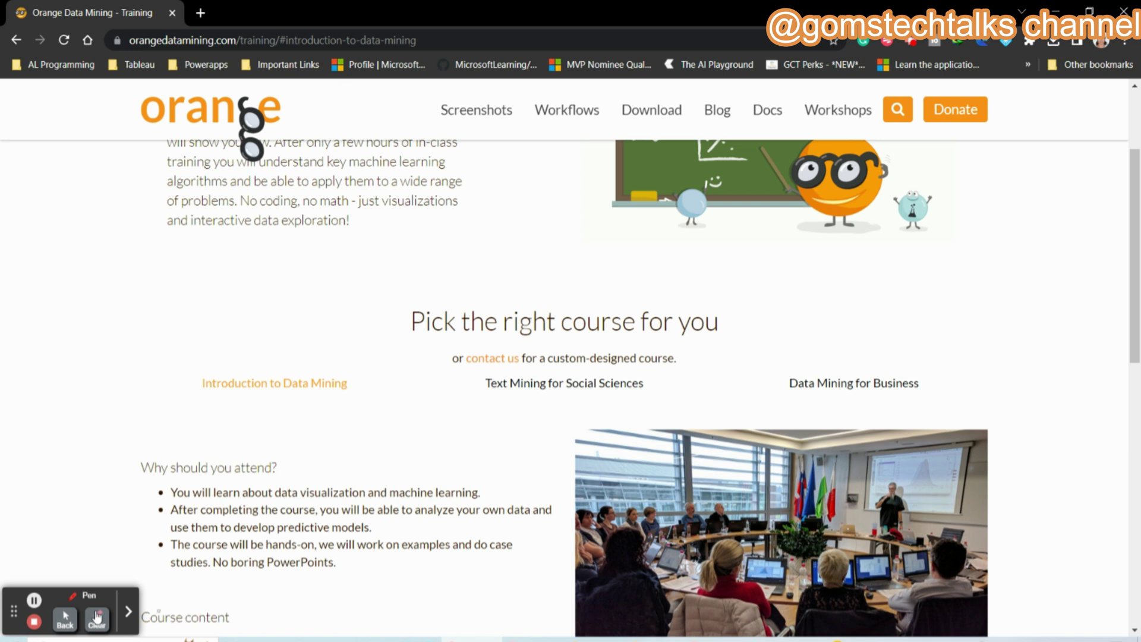
{"action": "left_click", "coordinate": [65, 618]}
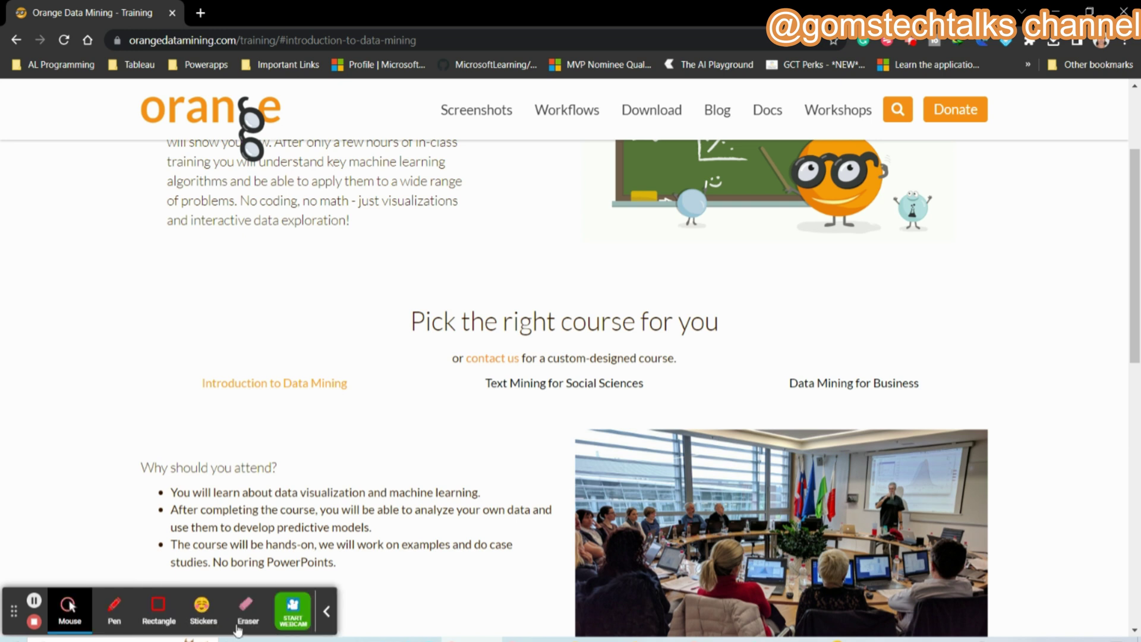
{"action": "left_click", "coordinate": [804, 639]}
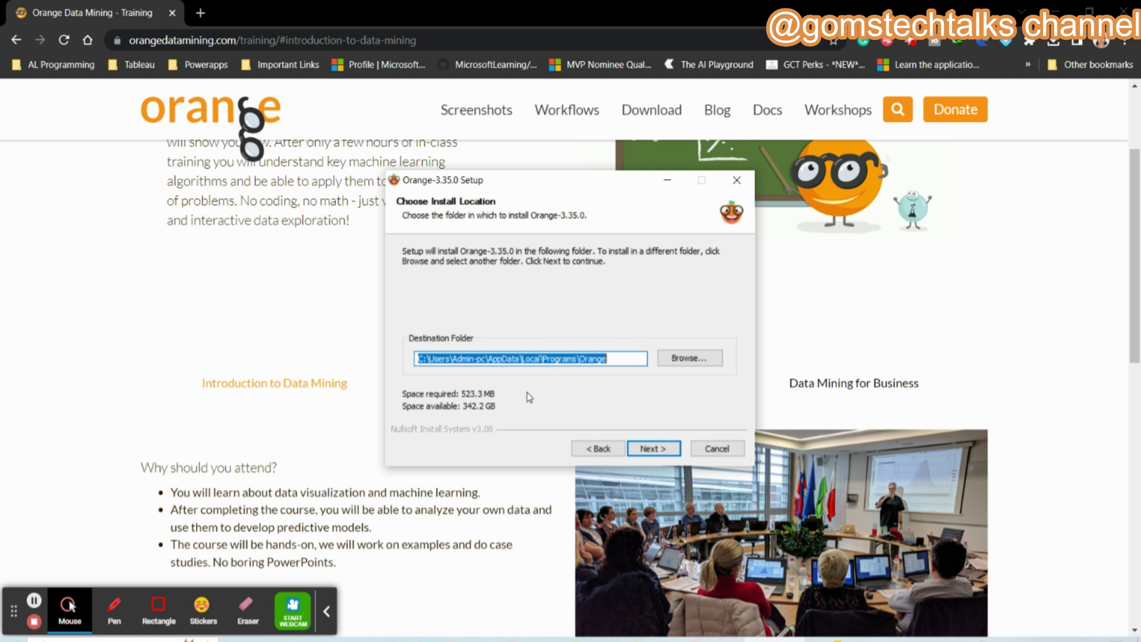
Keep the default destination folder and the Orange Start Menu folder, and start the installation.
{"action": "left_click", "coordinate": [648, 447]}
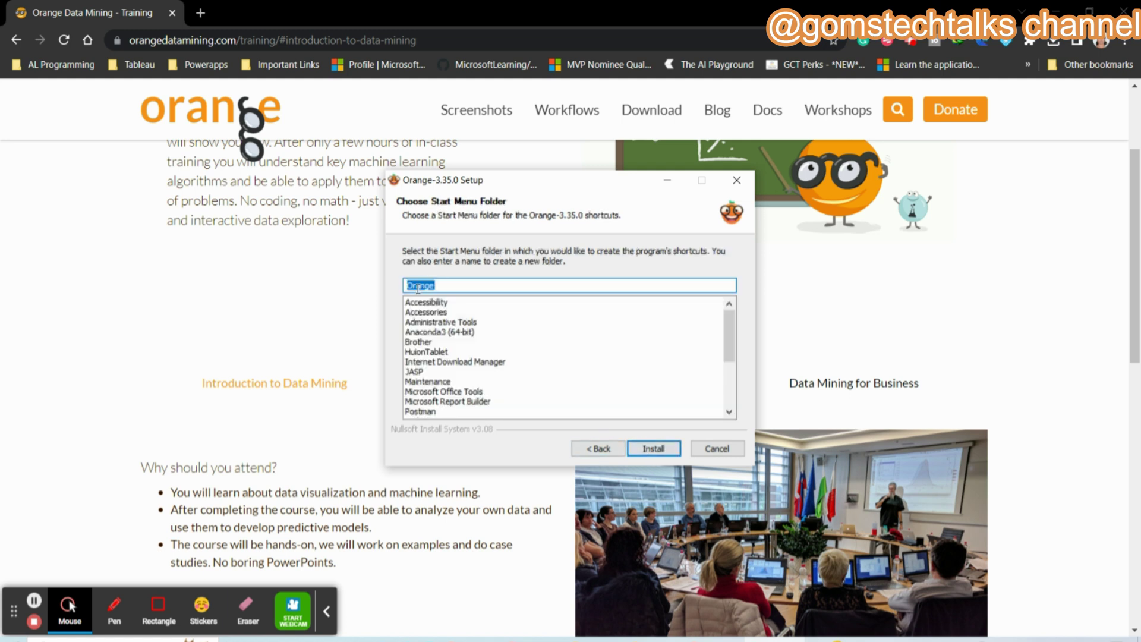
{"action": "left_click", "coordinate": [652, 449]}
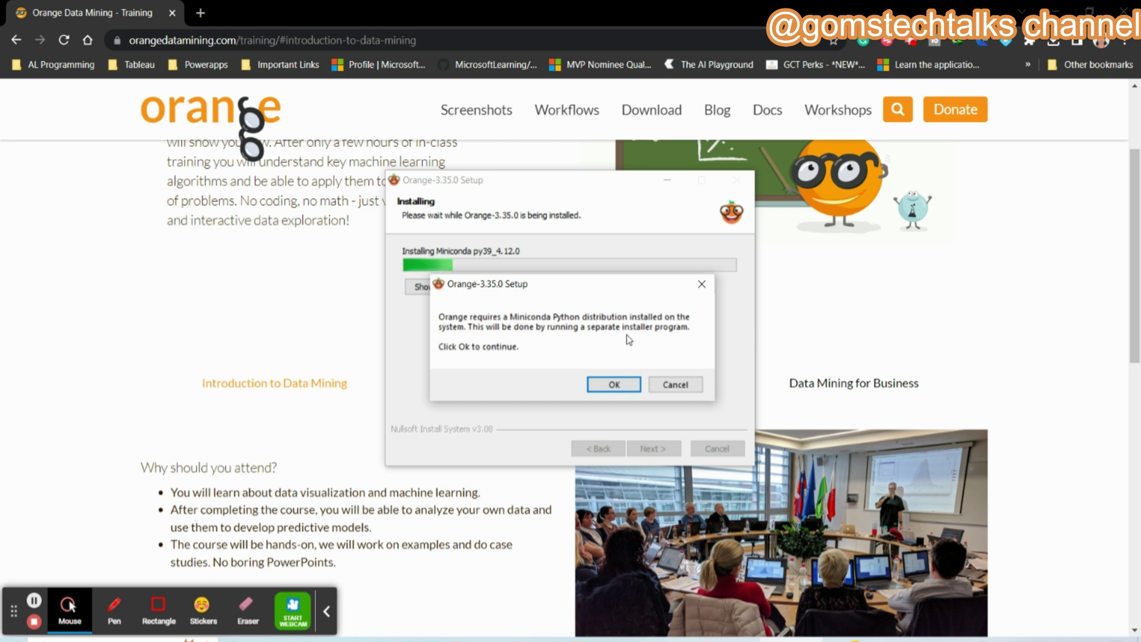
Agree to run the separate Miniconda3 py39_4.12.0 installer and accept its license agreement.
{"action": "left_click", "coordinate": [612, 384]}
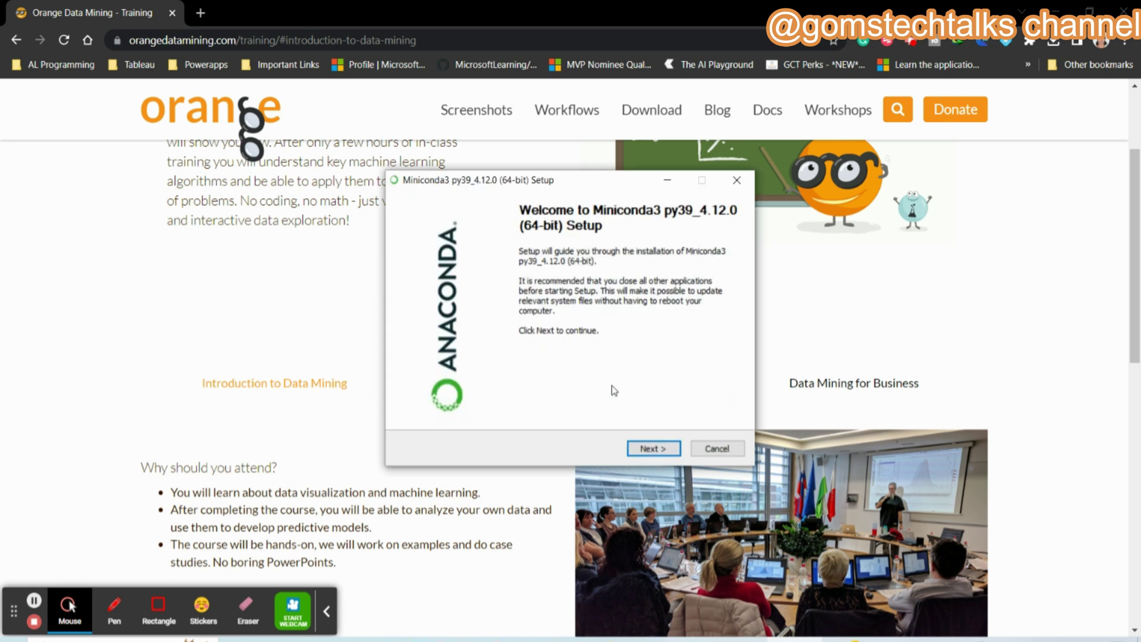
{"action": "left_click", "coordinate": [646, 452]}
{"action": "left_click", "coordinate": [645, 450]}
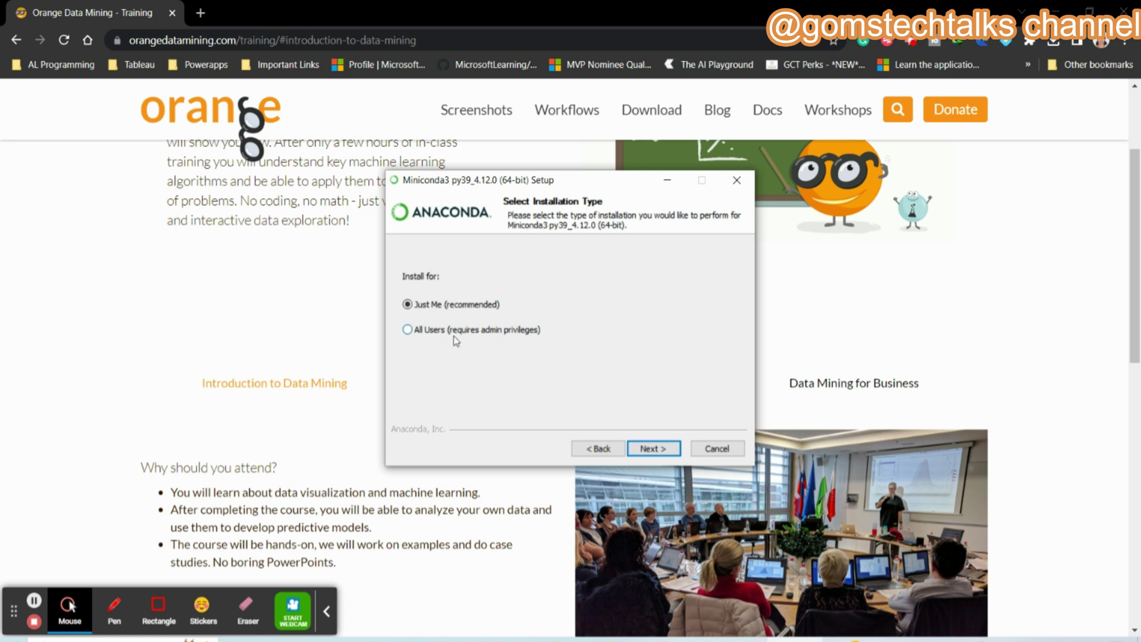
Install Miniconda3 for Just Me in the default destination folder, keeping the default advanced options.
{"action": "left_click", "coordinate": [639, 450]}
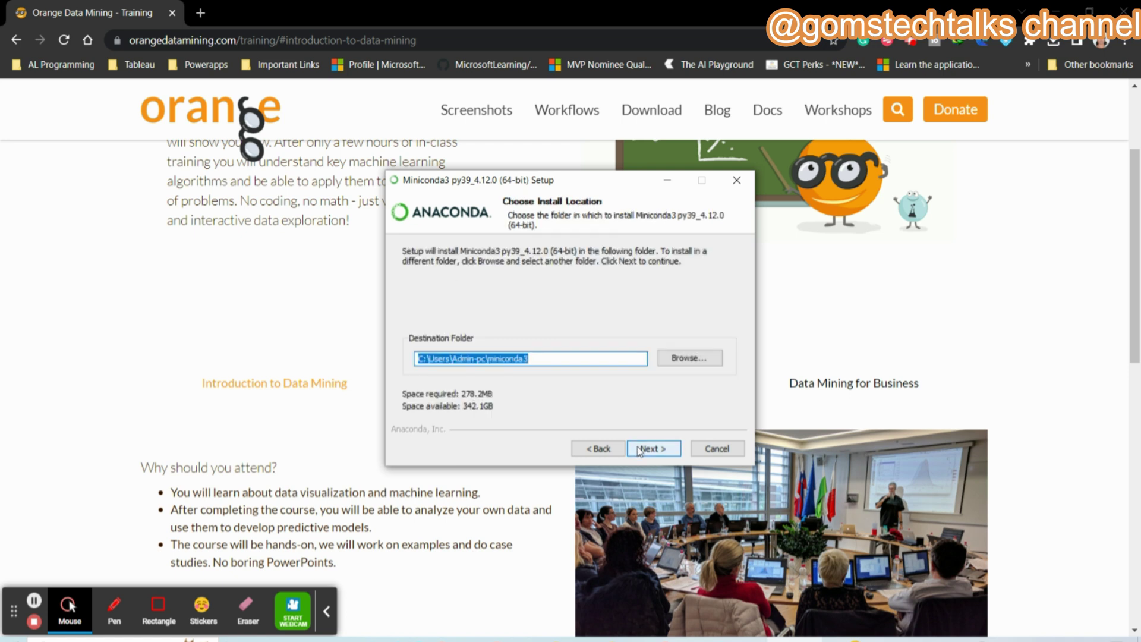
{"action": "left_click", "coordinate": [640, 450]}
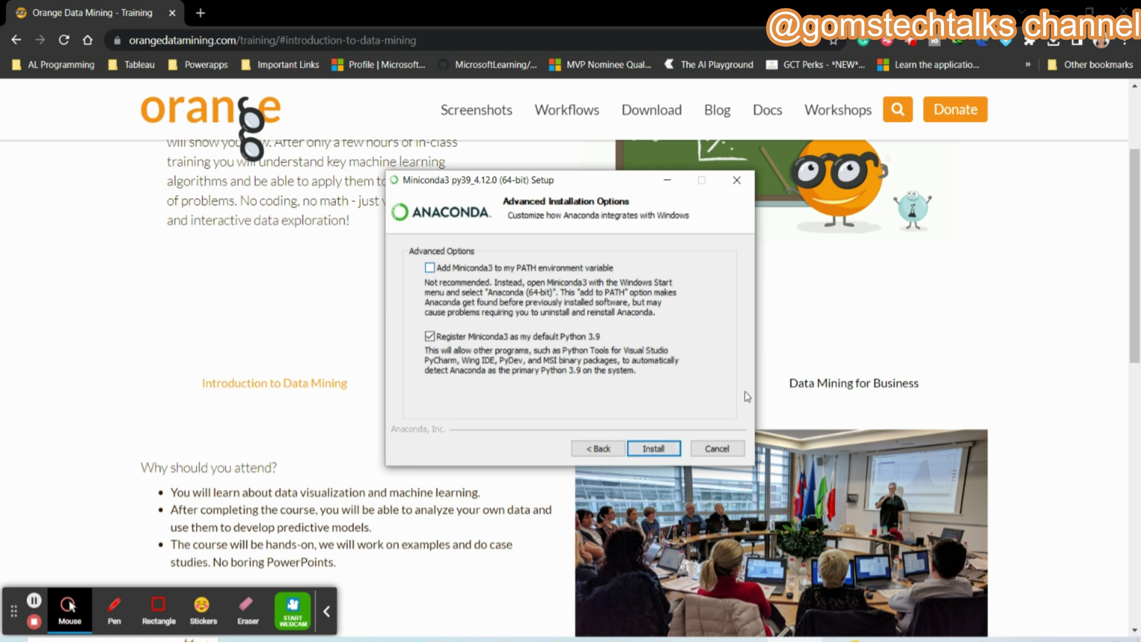
{"action": "left_click", "coordinate": [644, 450]}
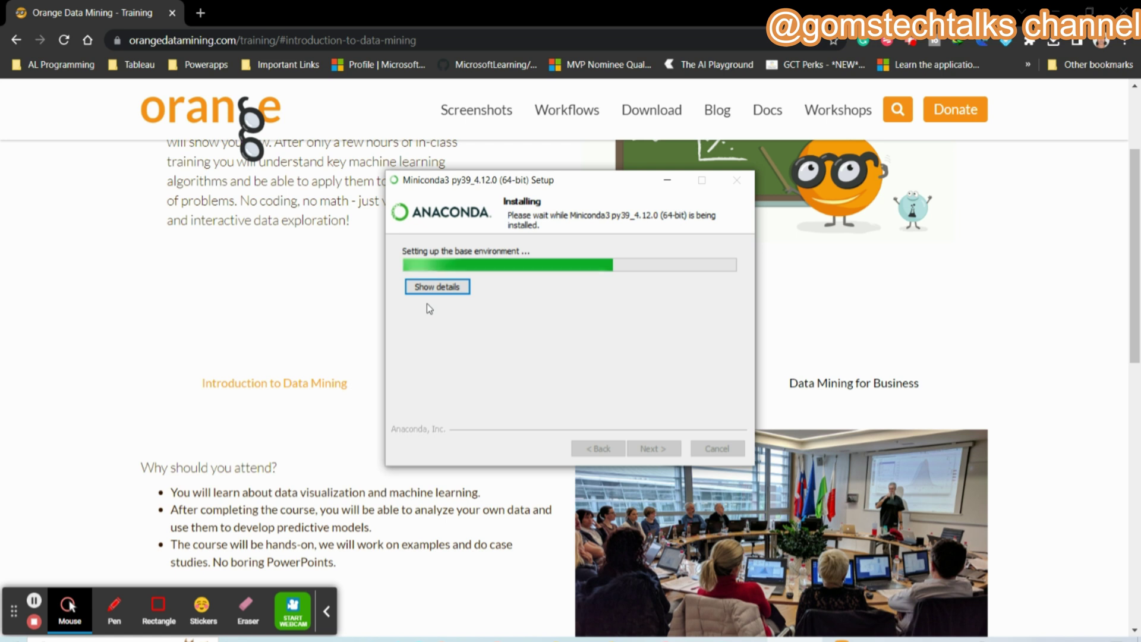
Show the Miniconda3 installation details and look through the list of packages being installed.
{"action": "left_click", "coordinate": [435, 288]}
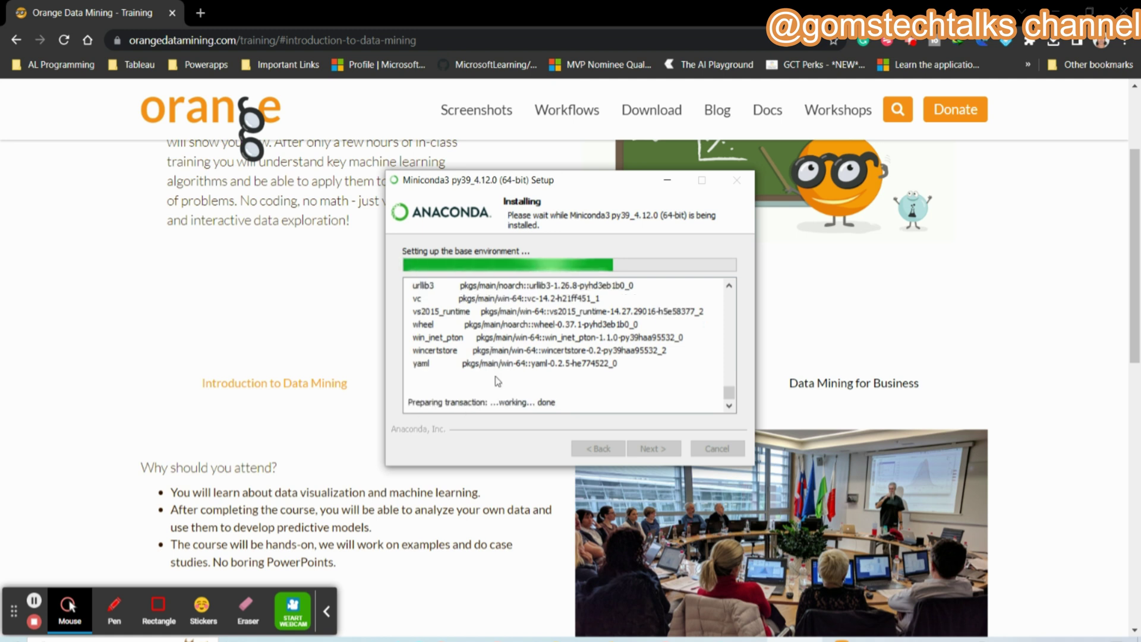
{"action": "scroll", "coordinate": [438, 350], "scroll_direction": "up", "scroll_amount": 5}
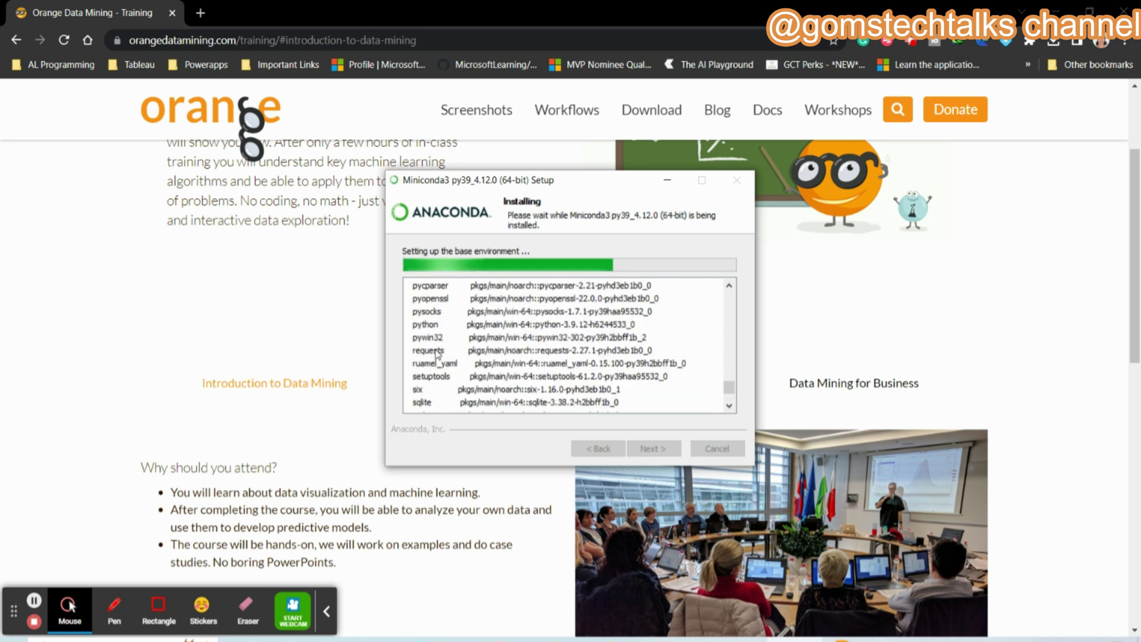
{"action": "scroll", "coordinate": [437, 350], "scroll_direction": "up", "scroll_amount": 1}
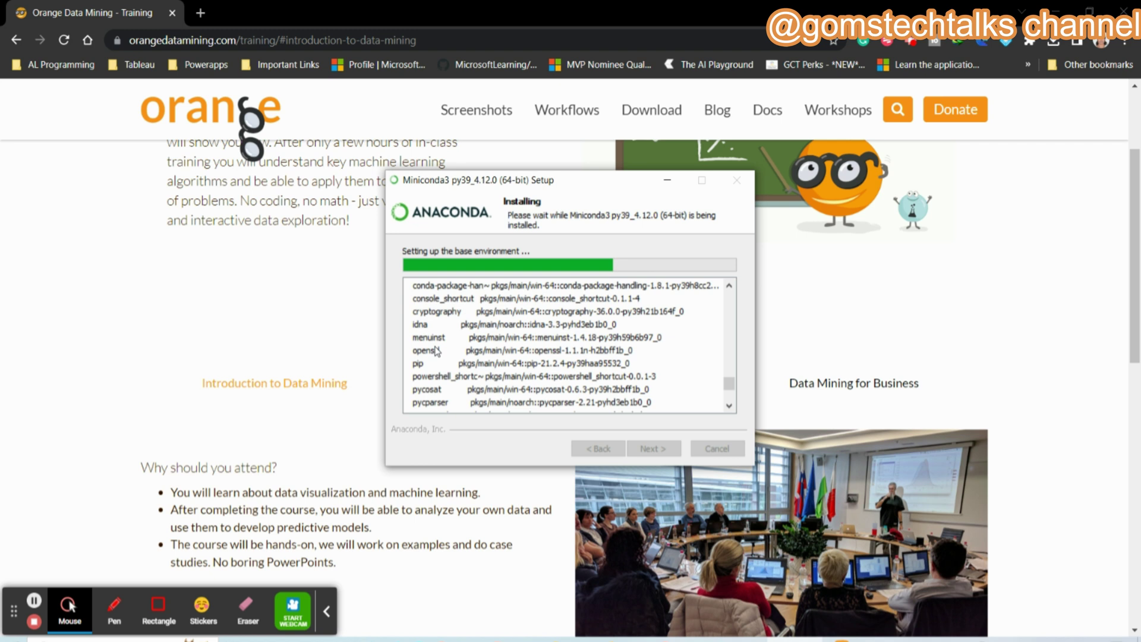
{"action": "scroll", "coordinate": [438, 351], "scroll_direction": "up", "scroll_amount": 3}
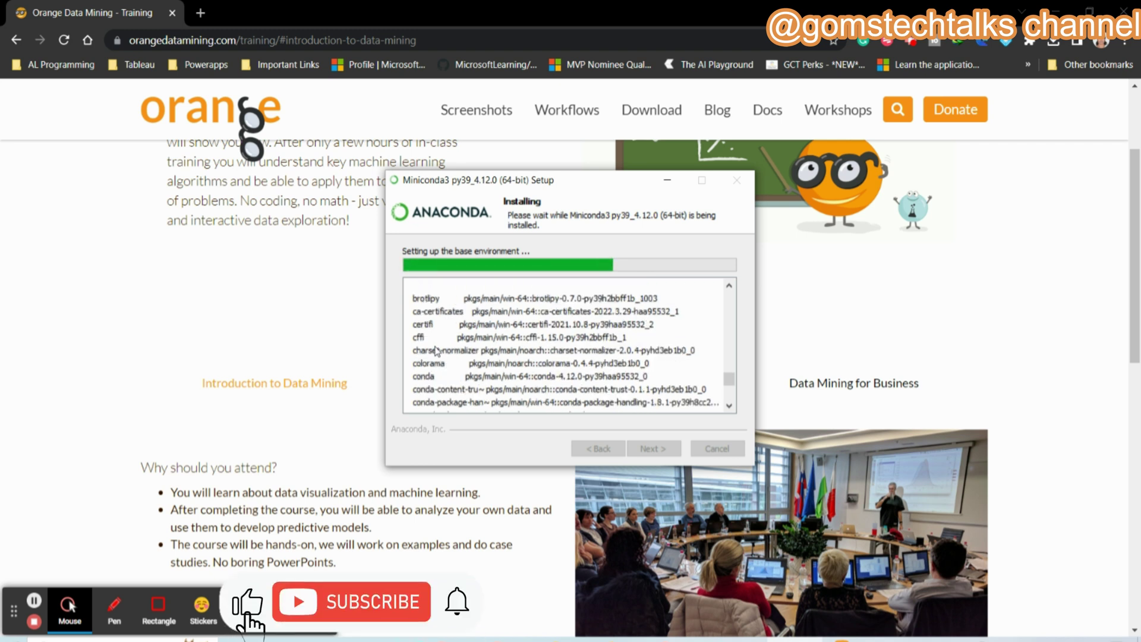
{"action": "scroll", "coordinate": [438, 351], "scroll_direction": "up", "scroll_amount": 10}
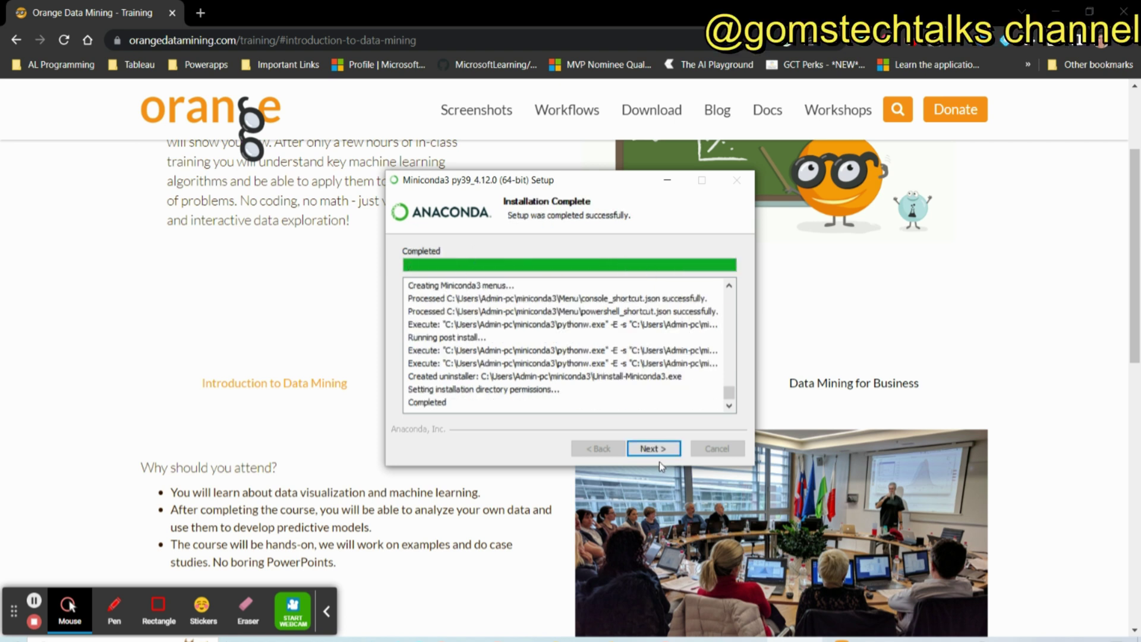
Finish the Miniconda3 setup with both resource links selected and close the two Anaconda pages in the browser.
{"action": "left_click", "coordinate": [654, 449]}
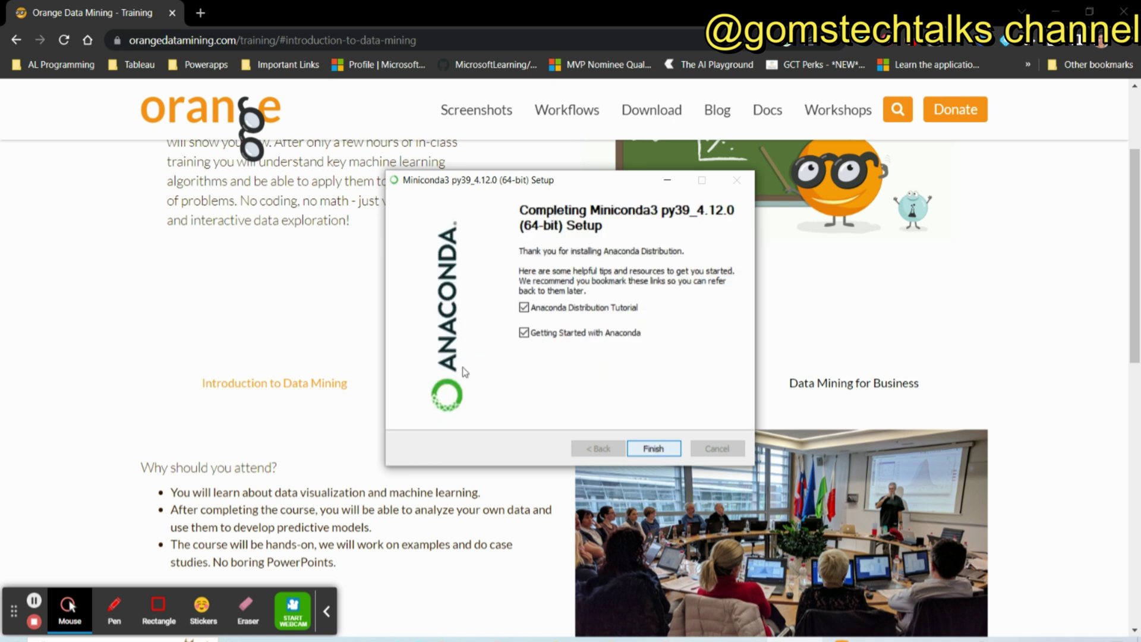
{"action": "left_click", "coordinate": [651, 449]}
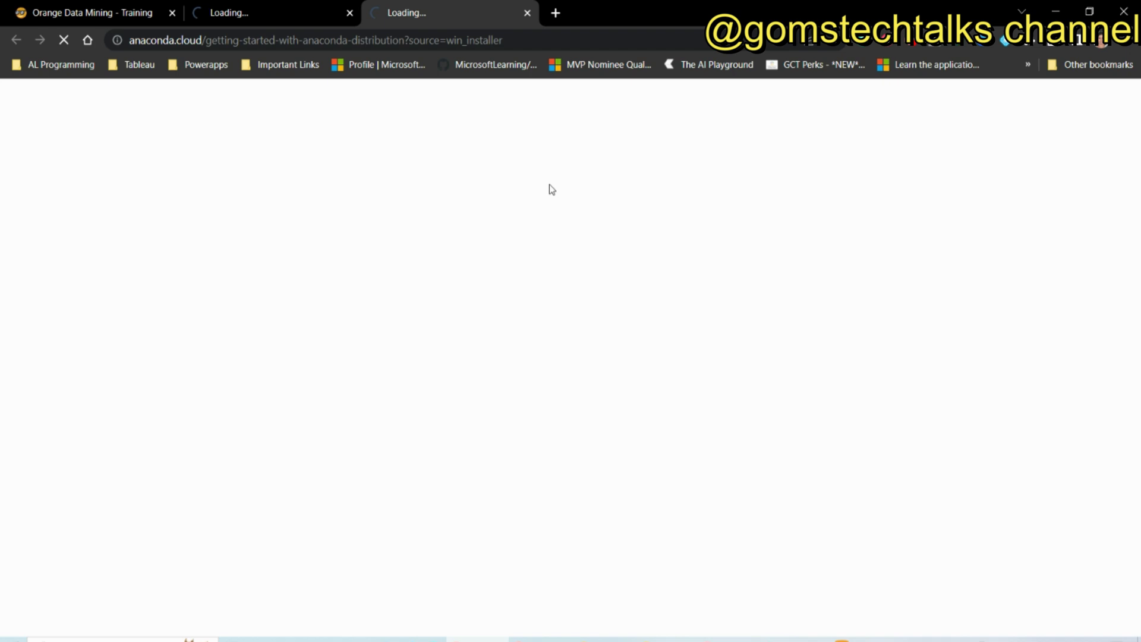
{"action": "left_click", "coordinate": [787, 622]}
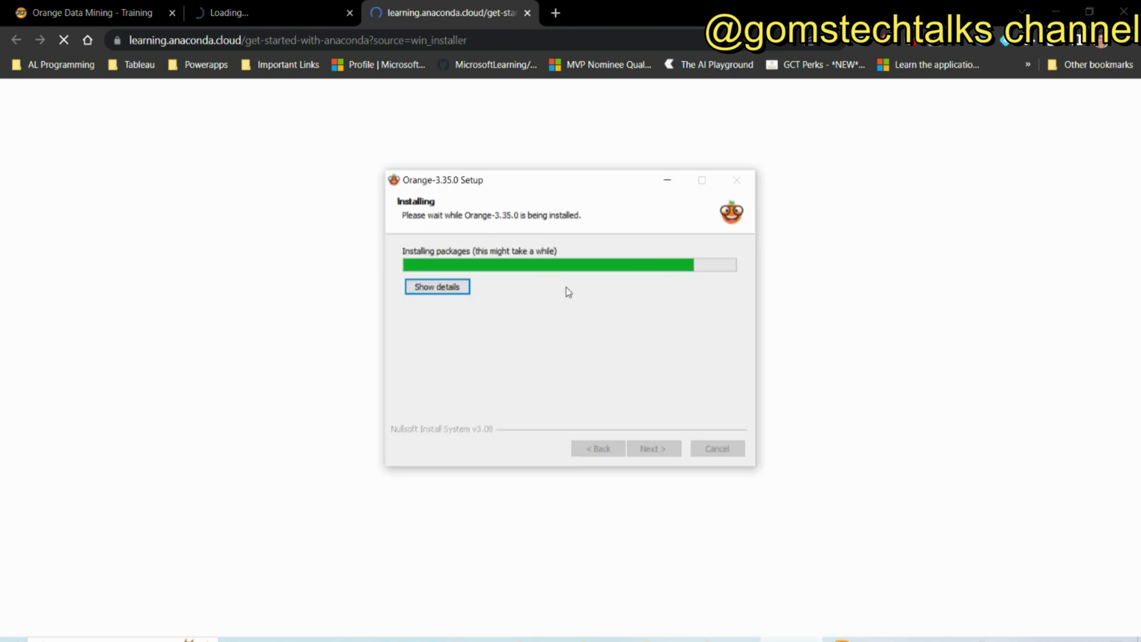
{"action": "left_click", "coordinate": [517, 13]}
{"action": "left_click", "coordinate": [528, 12]}
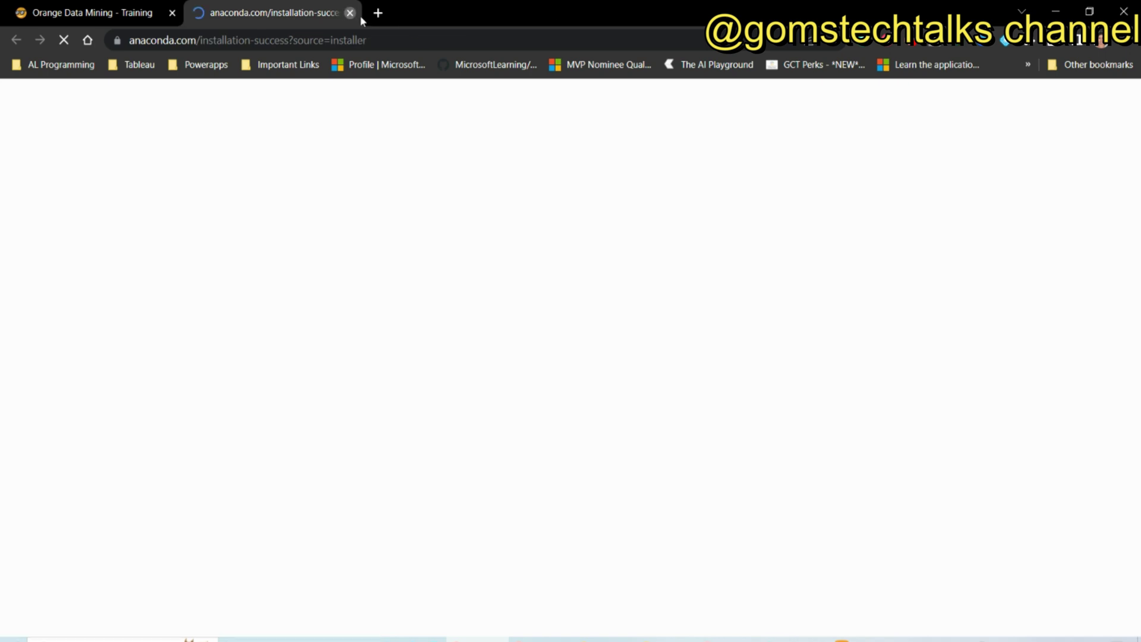
{"action": "left_click", "coordinate": [350, 12]}
Show the Orange-3.35.0 installation details and finish the setup wizard once installation completes.
{"action": "left_click", "coordinate": [801, 619]}
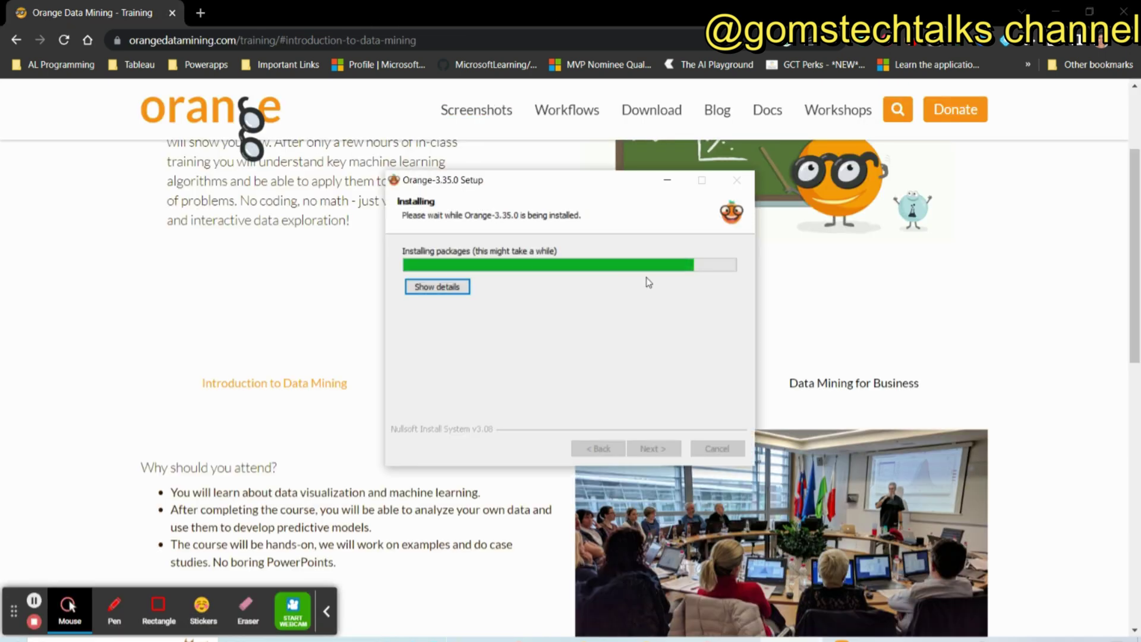
{"action": "left_click", "coordinate": [437, 287]}
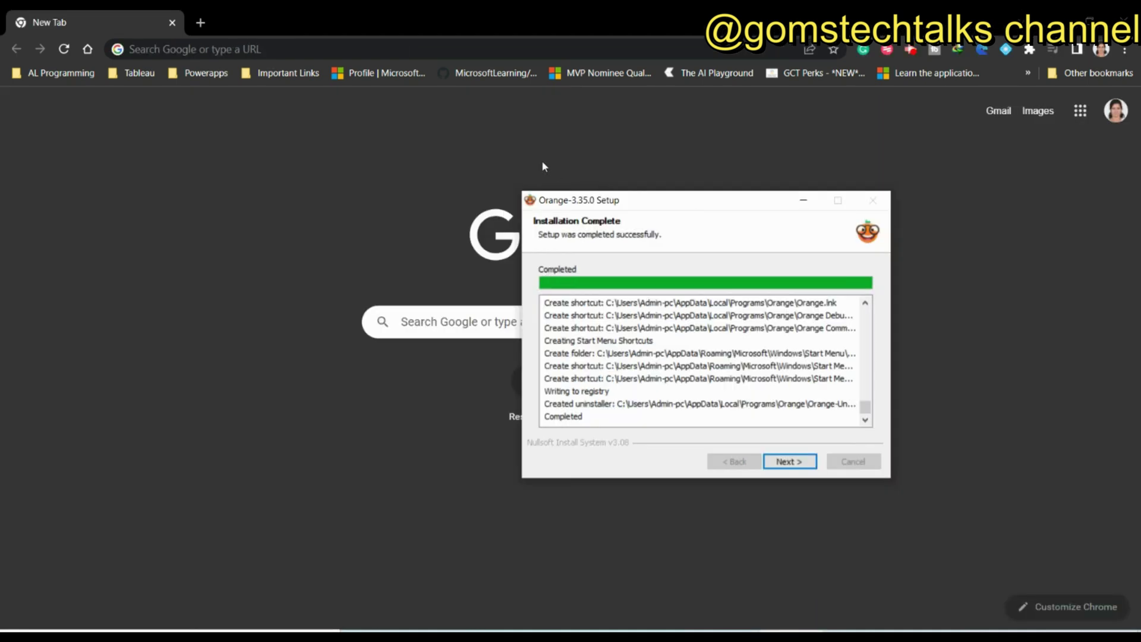
{"action": "left_click_drag", "start_coordinate": [642, 199], "coordinate": [498, 132]}
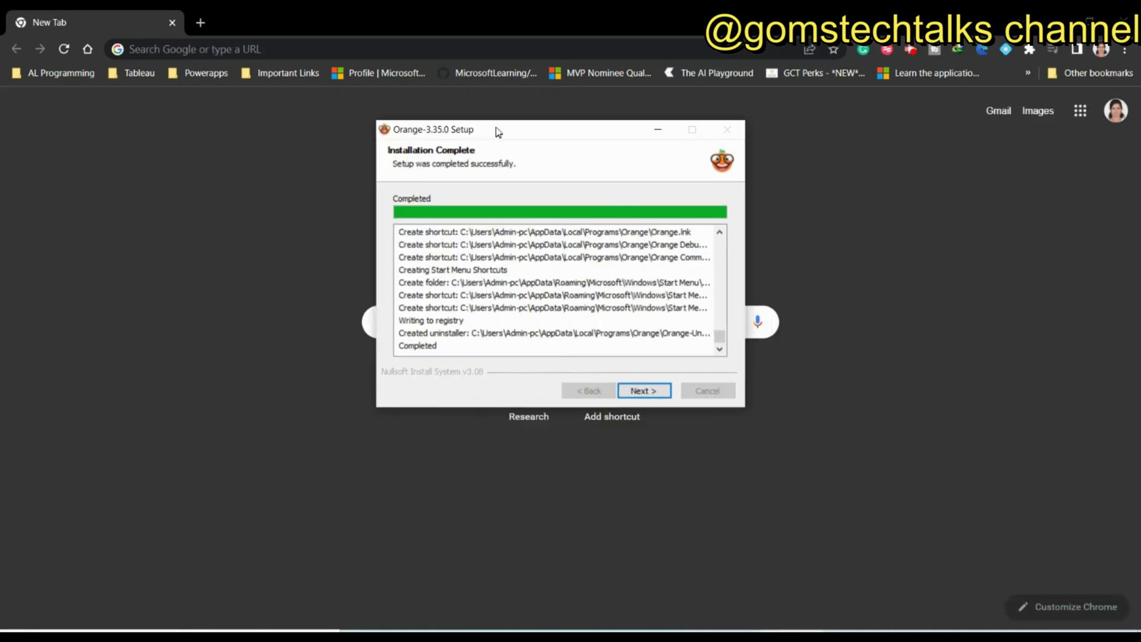
{"action": "left_click", "coordinate": [648, 390]}
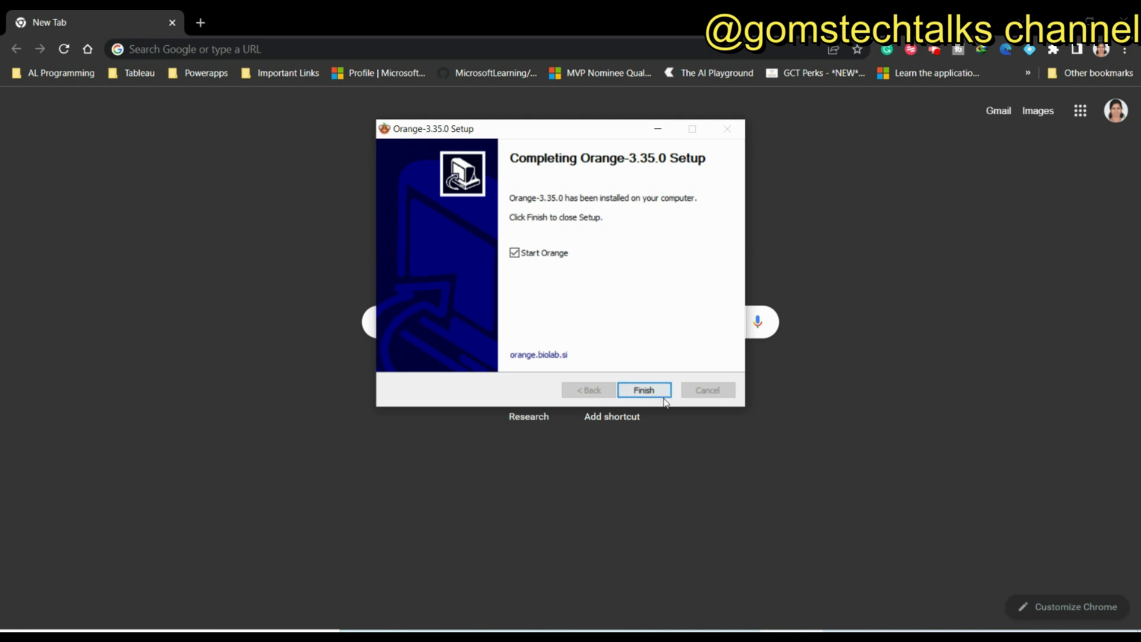
{"action": "left_click", "coordinate": [515, 252]}
{"action": "left_click", "coordinate": [515, 253]}
{"action": "left_click", "coordinate": [657, 392]}
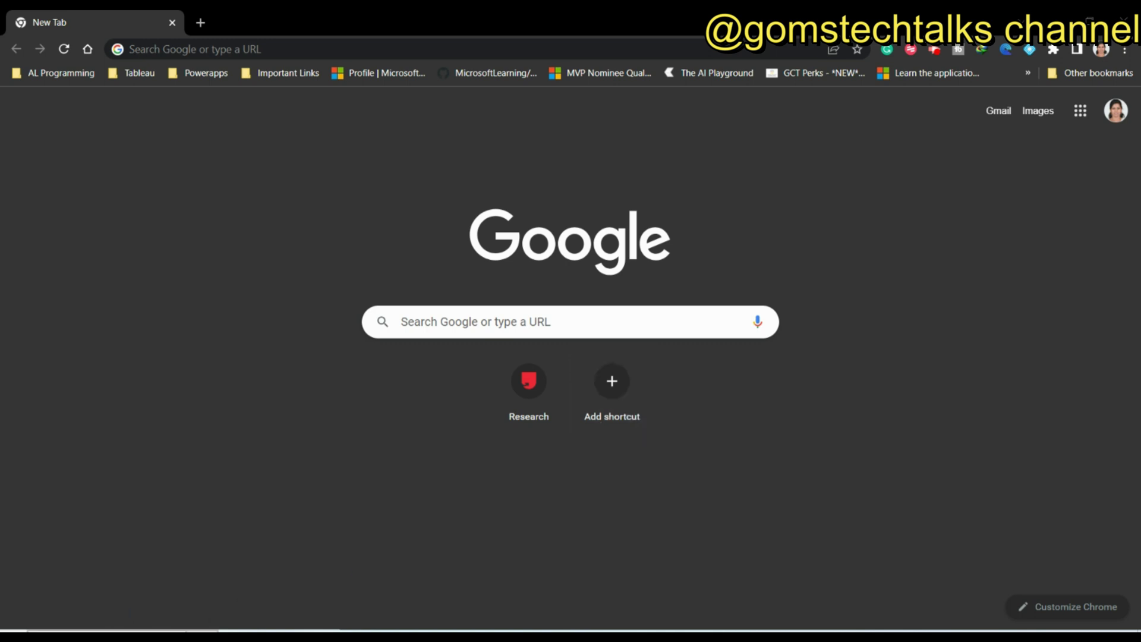
Launch Orange from a Windows search for "oran" and start a new workflow in a maximized window.
{"action": "left_click", "coordinate": [171, 632]}
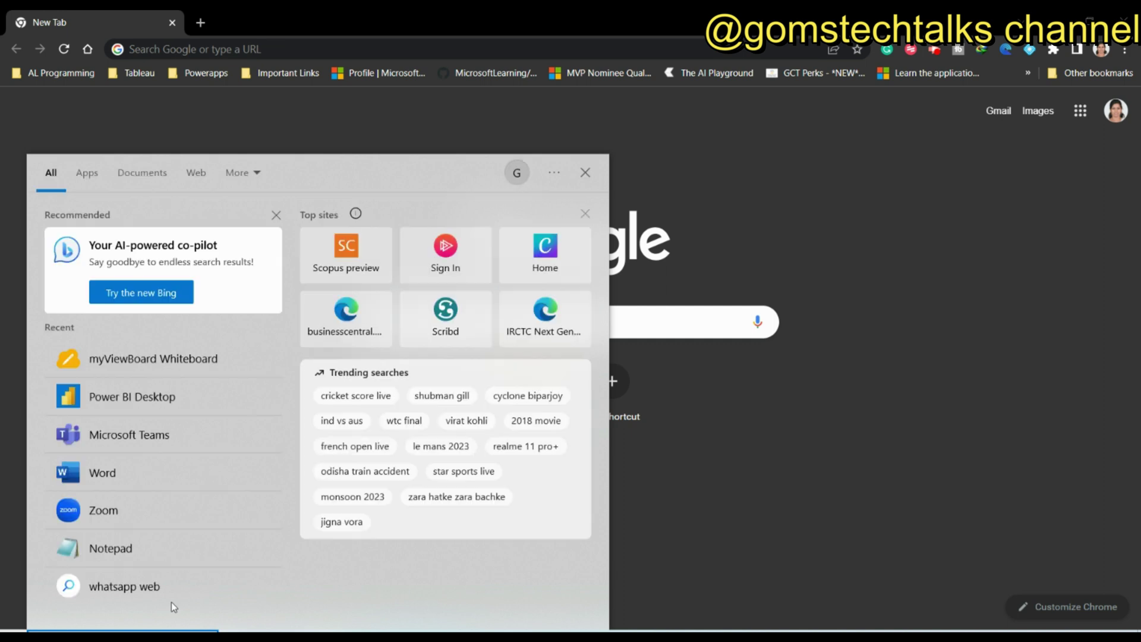
{"action": "type", "text": "oran"}
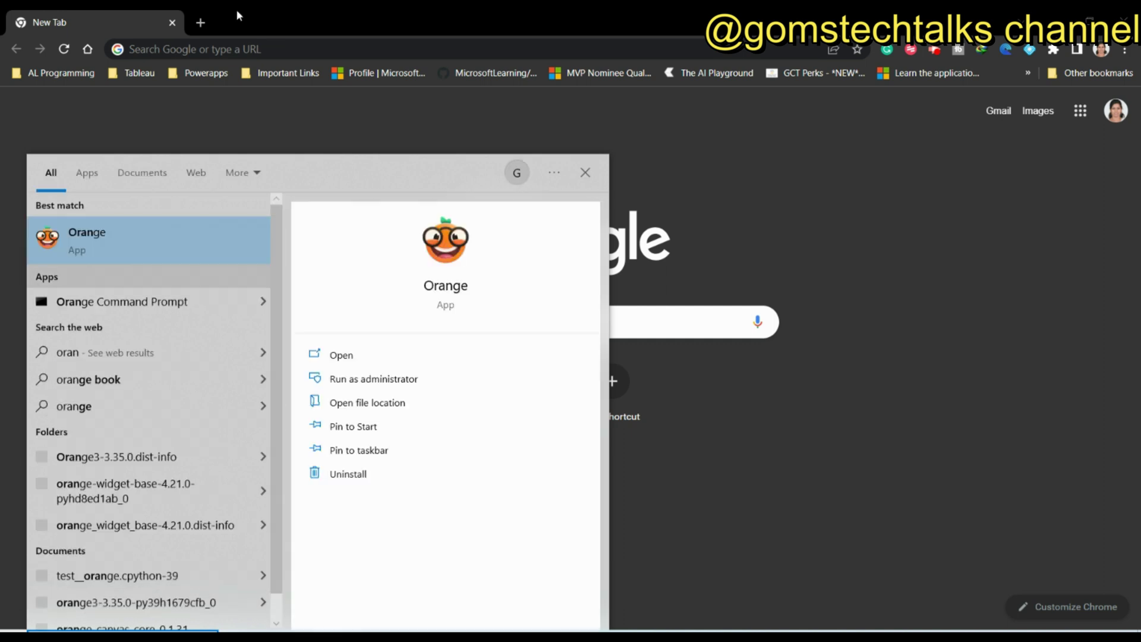
{"action": "left_click", "coordinate": [348, 363]}
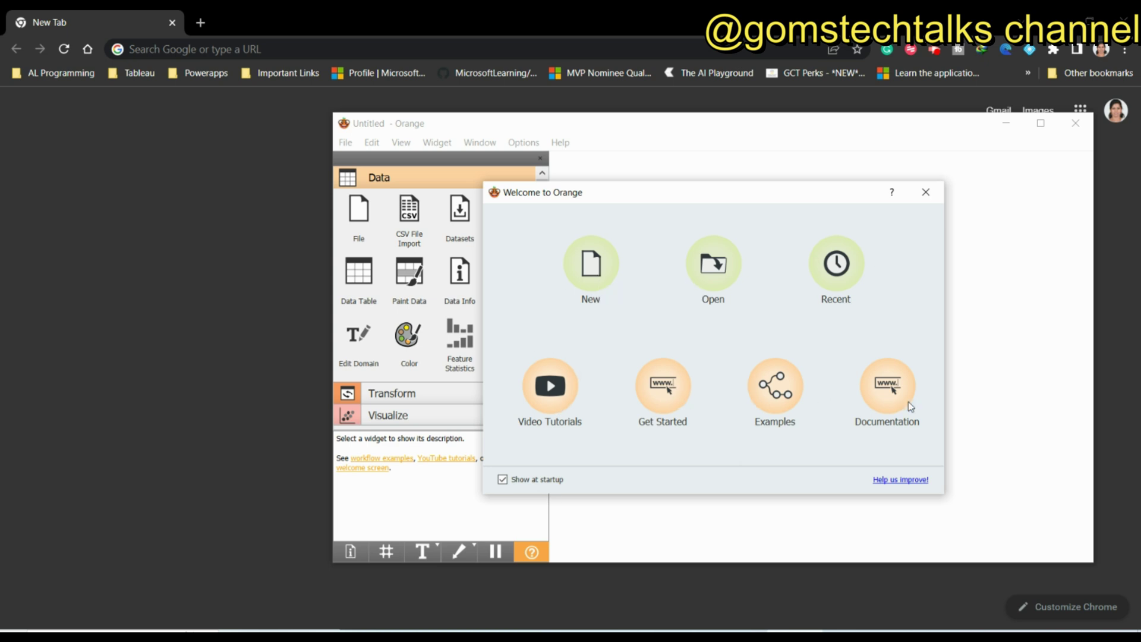
{"action": "left_click", "coordinate": [586, 279]}
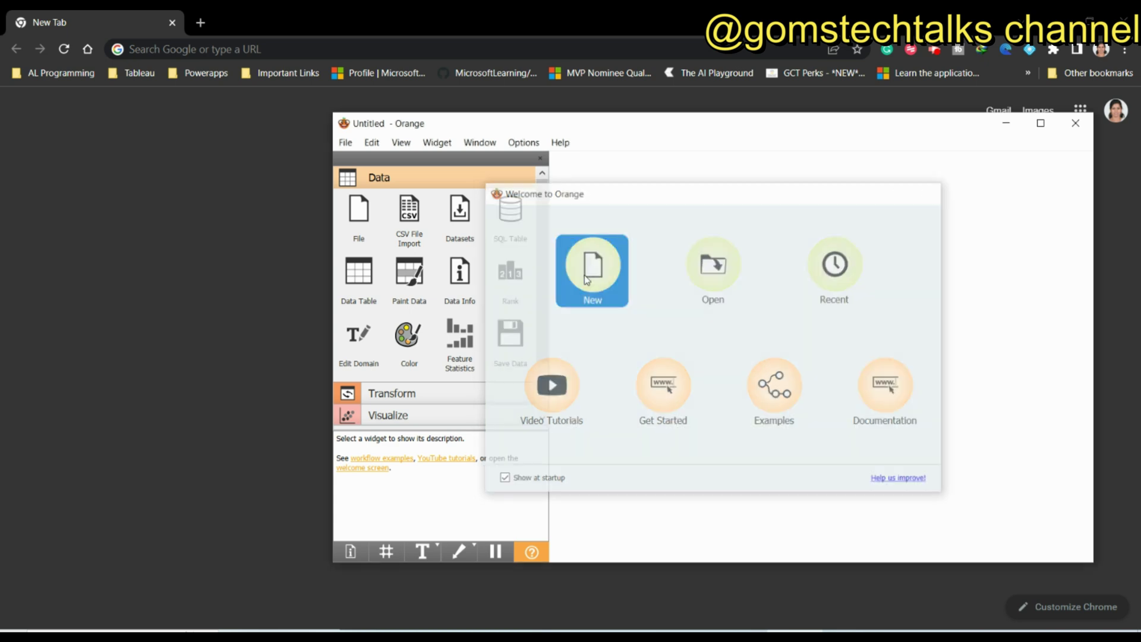
{"action": "left_click", "coordinate": [1041, 123]}
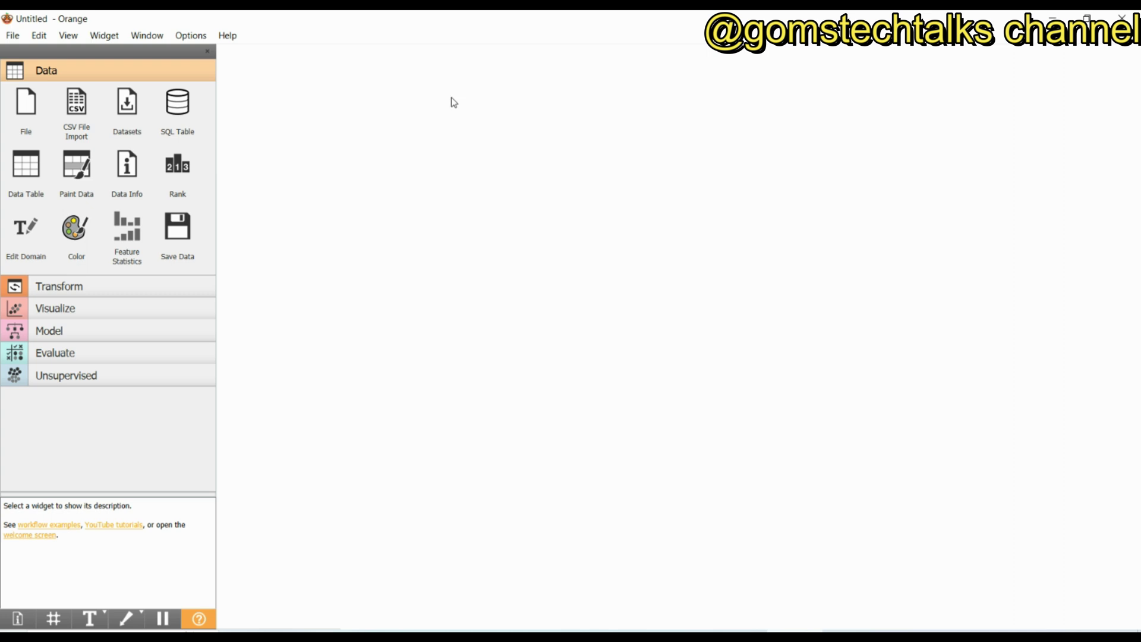